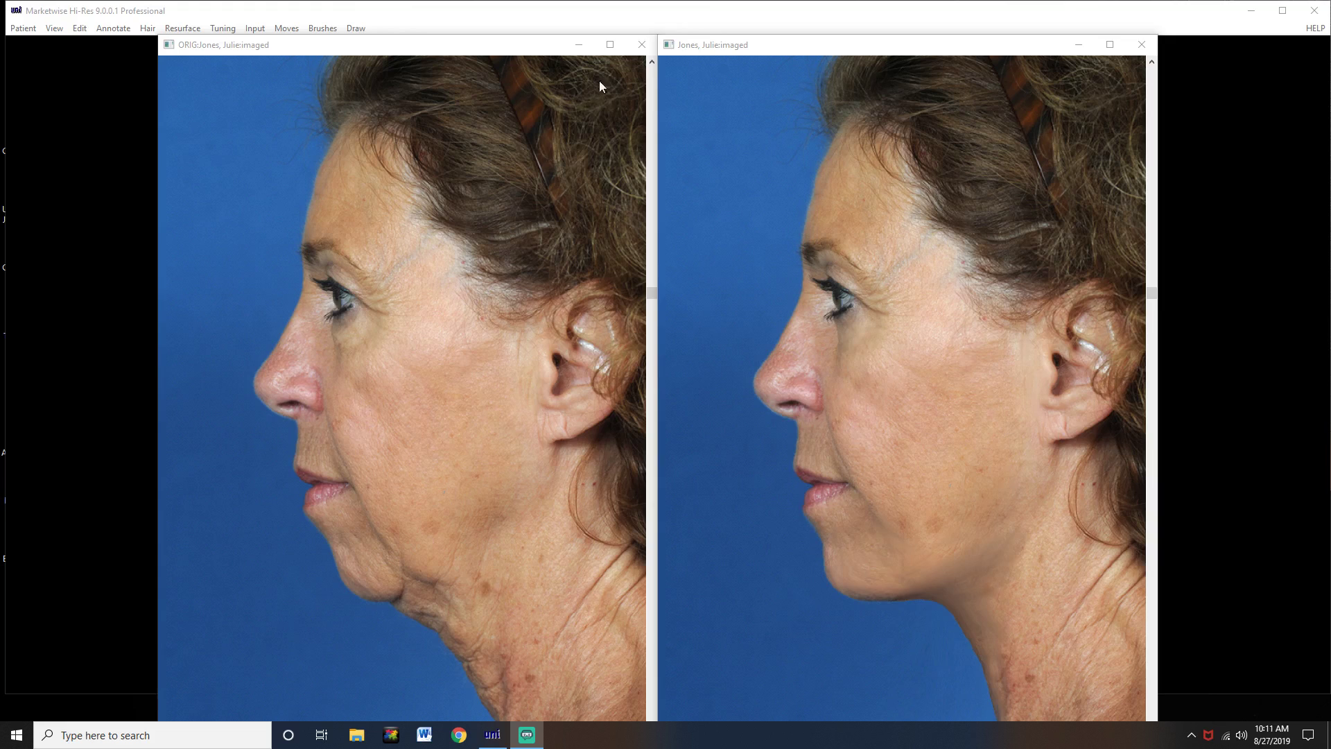
Close the original photo and enlarge the edited profile image around the eye and cheek in a wider window
left_click(642, 45)
left_click_drag(828, 47, 666, 48)
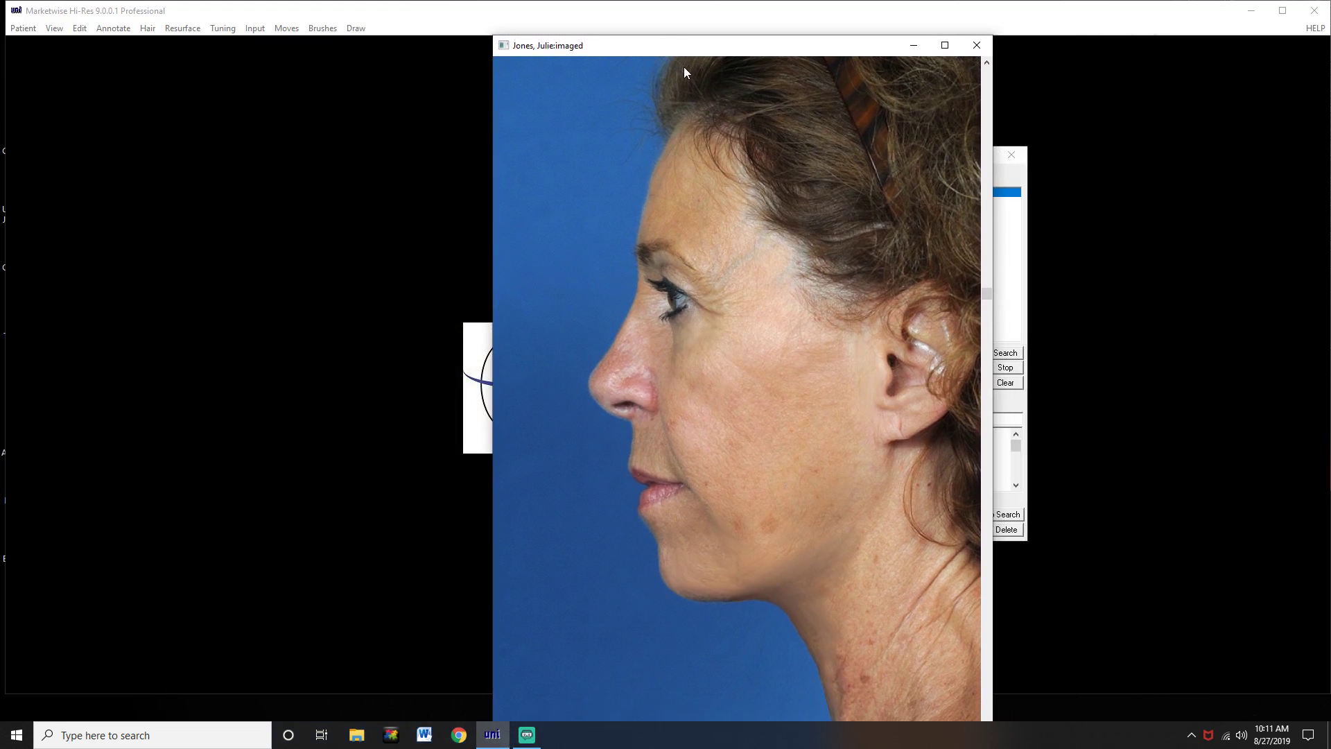
scroll(680, 73, "up", 5)
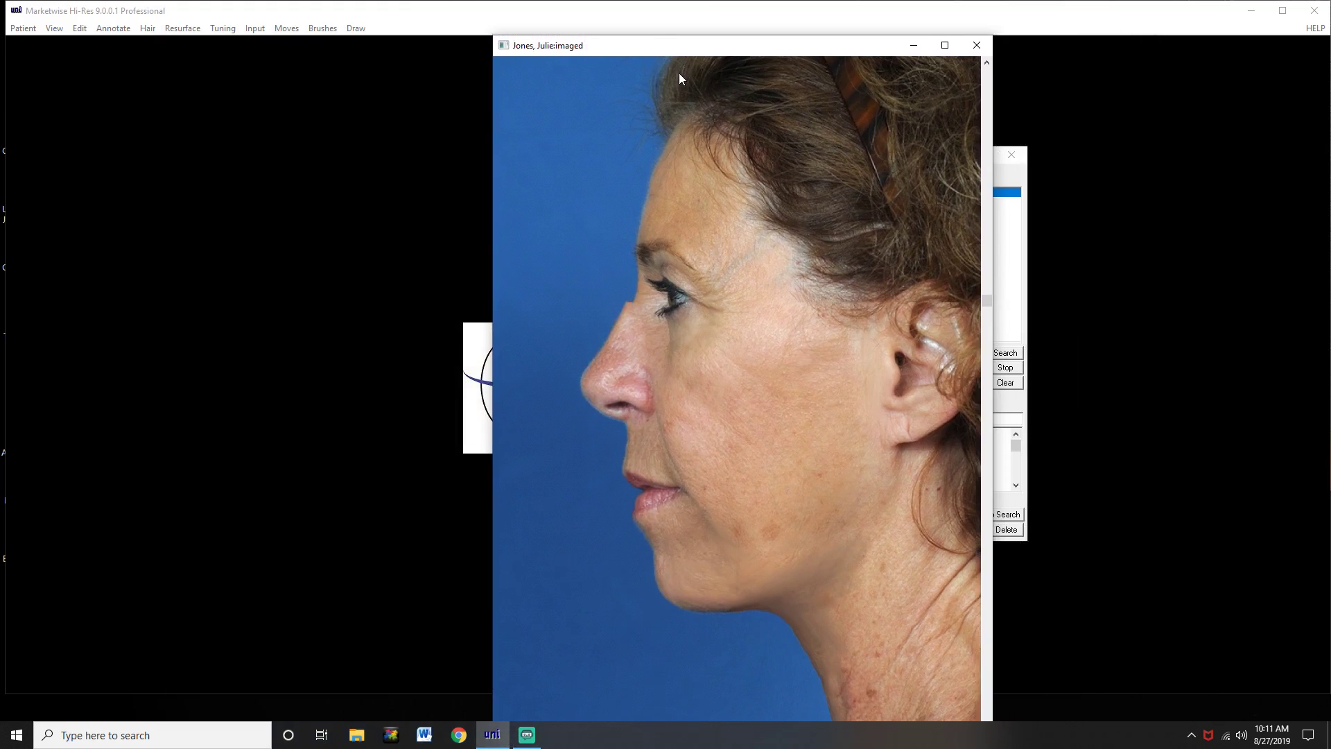
scroll(681, 77, "up", 5)
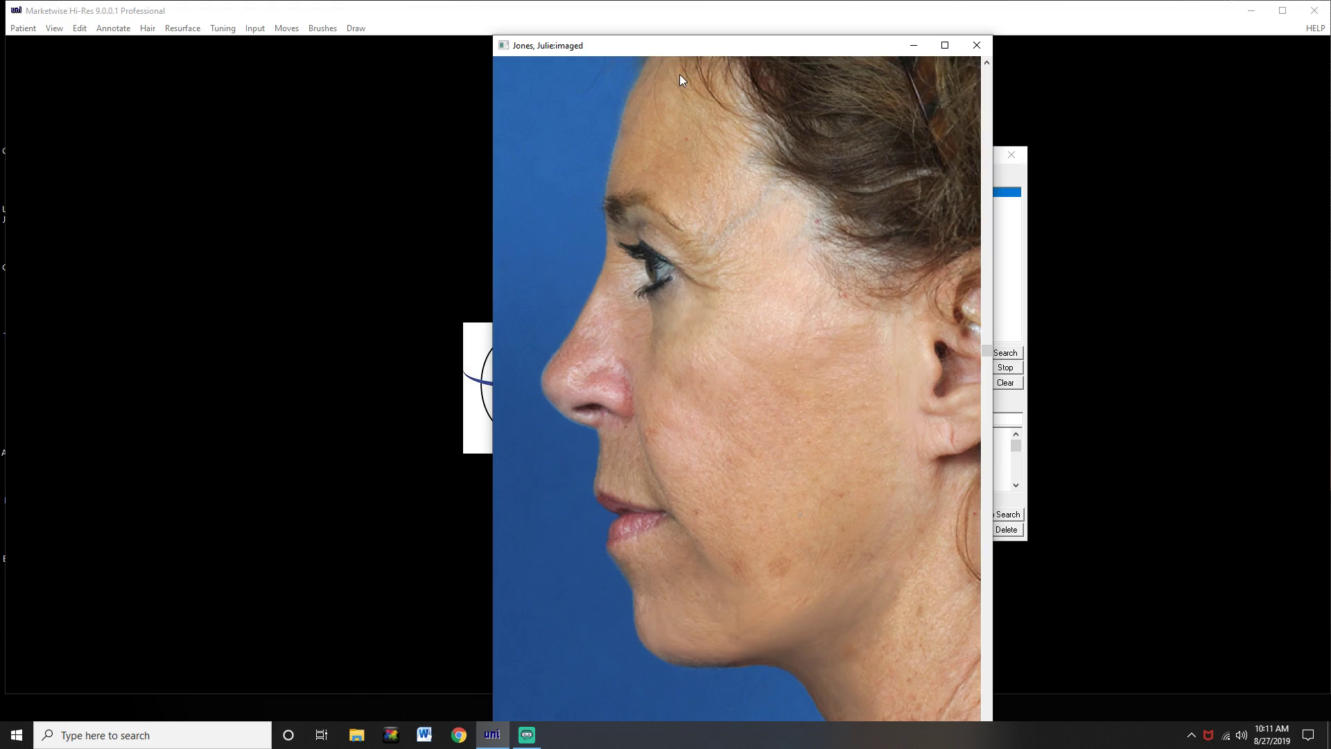
scroll(680, 77, "up", 3)
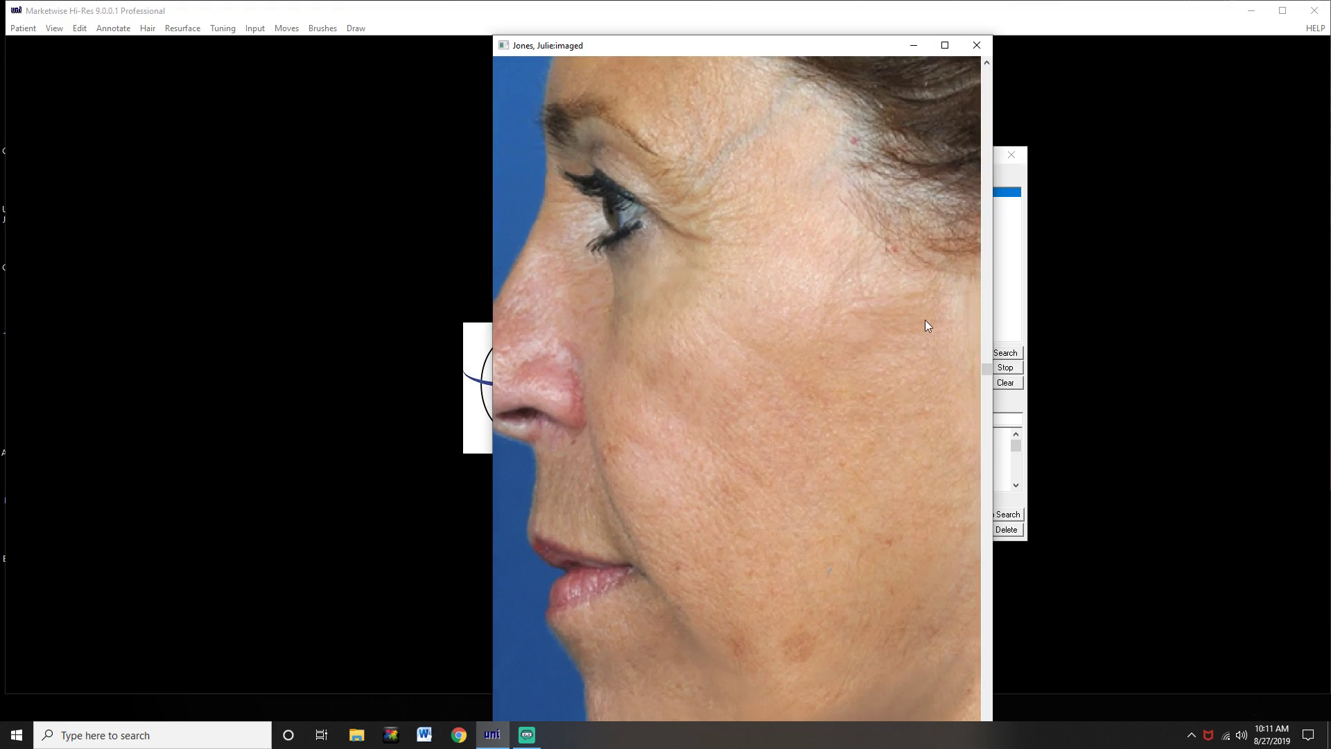
left_click_drag(982, 370, 997, 287)
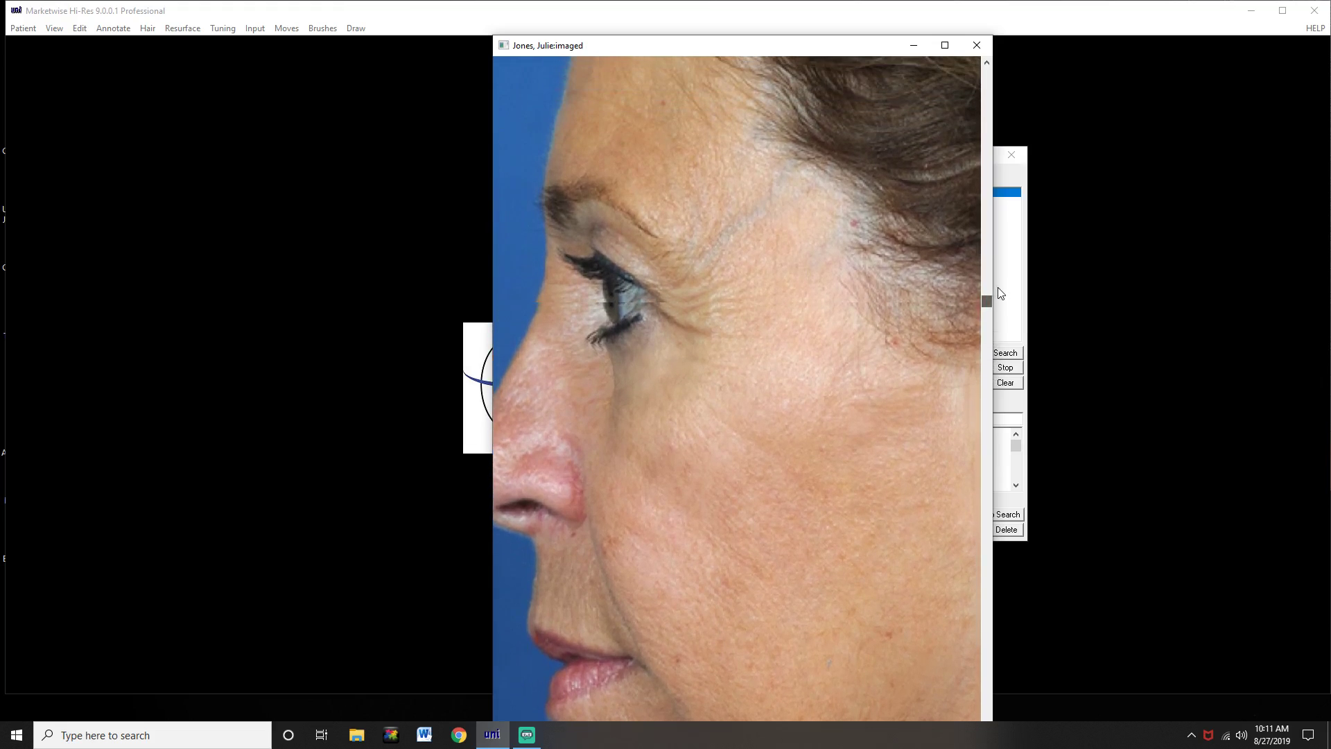
left_click_drag(992, 420, 1058, 420)
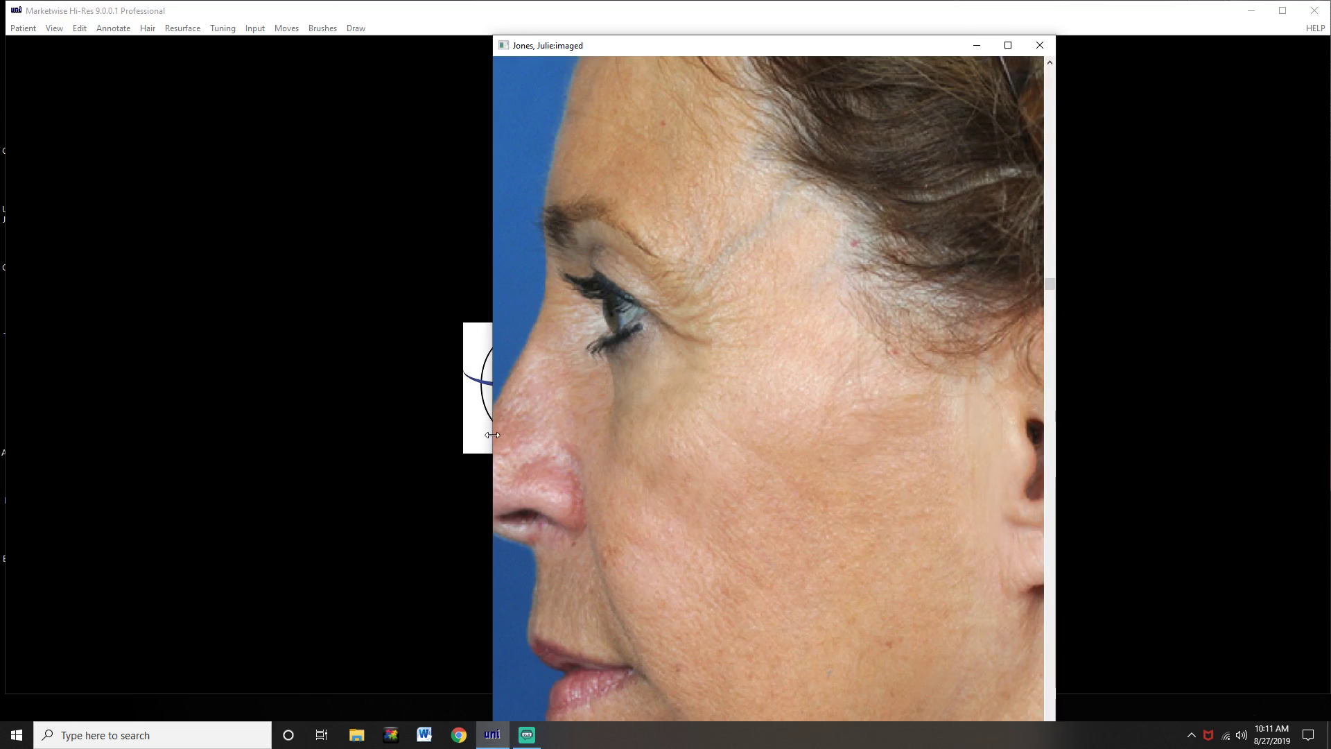
left_click_drag(492, 435, 466, 437)
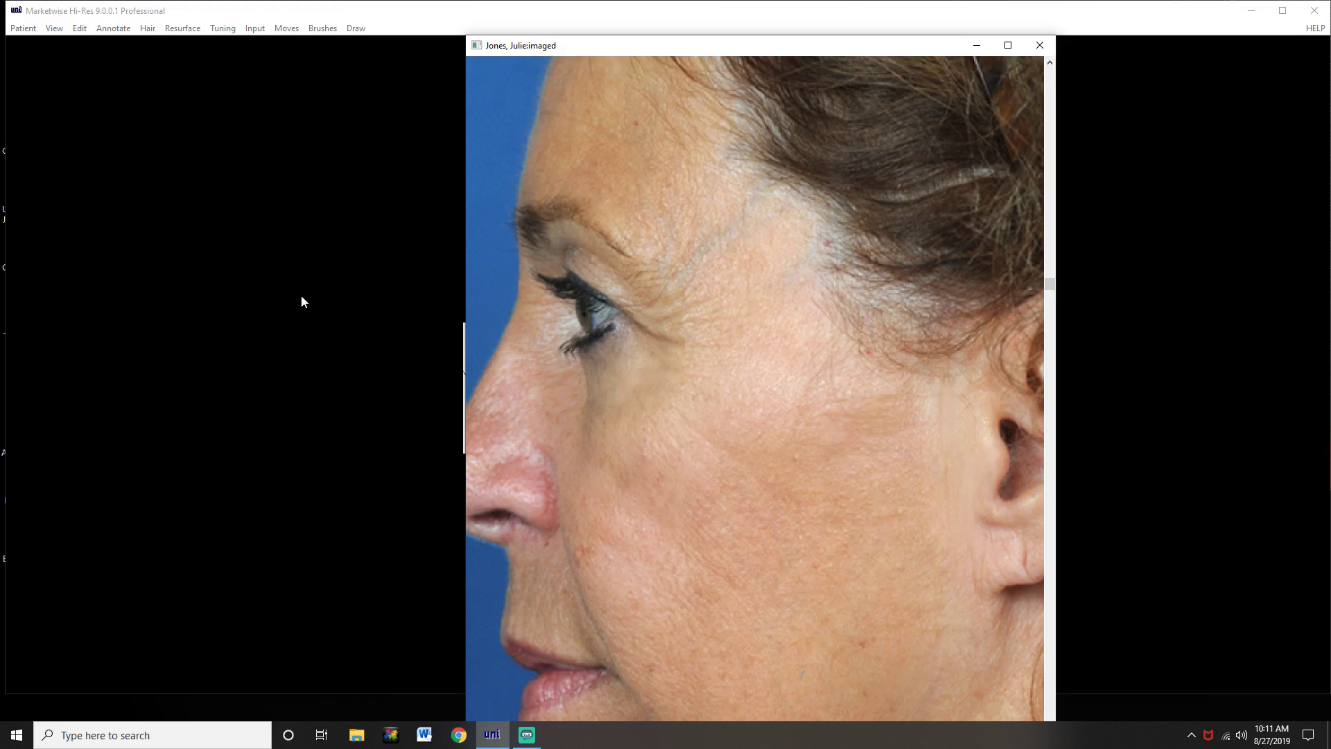
Reshape the upper eyelid skin and the outer eye corner of the edited profile with the Morph tool
left_click(287, 28)
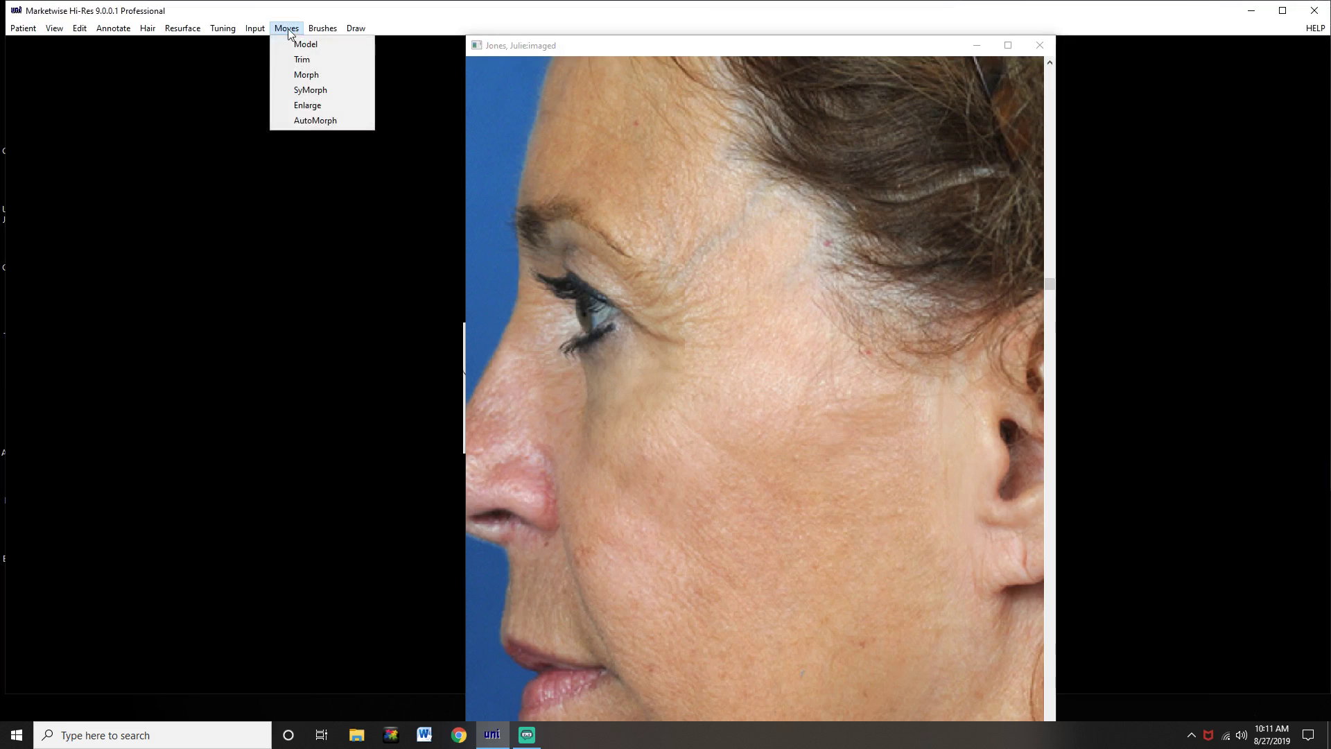
left_click(307, 74)
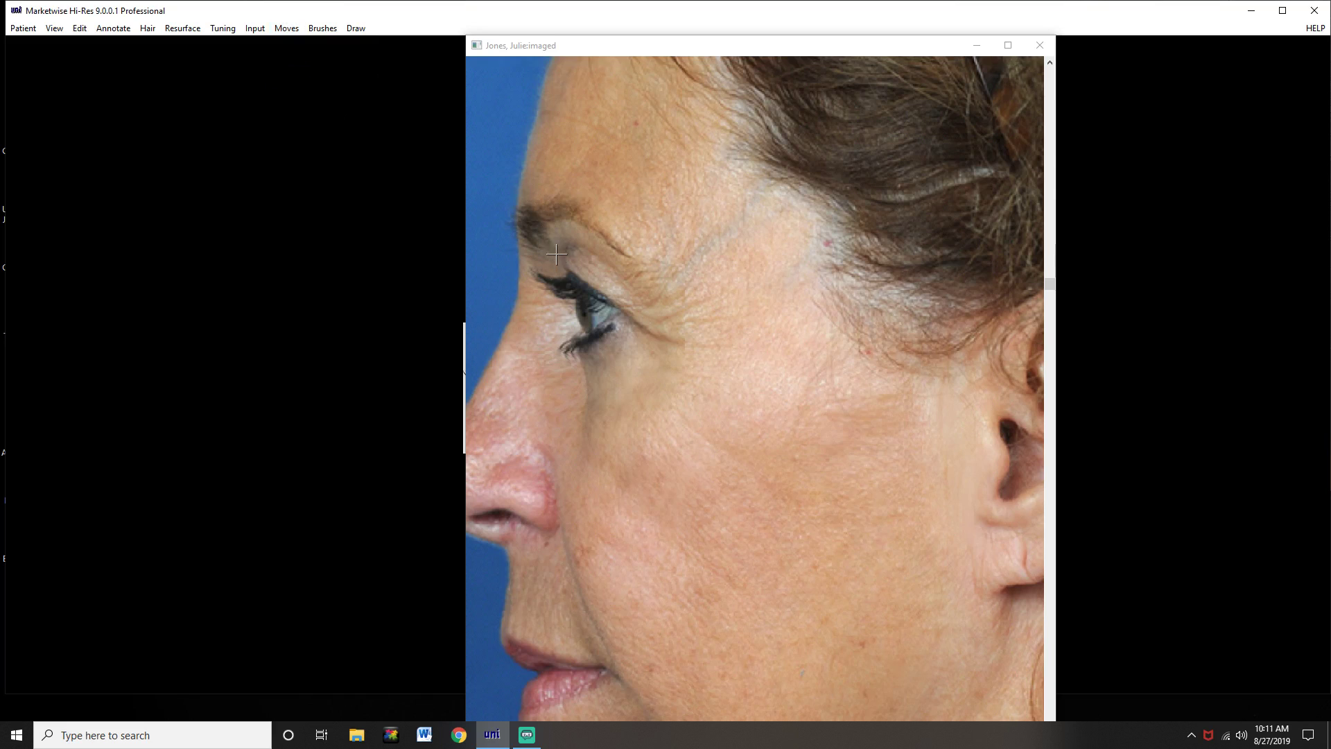
left_click_drag(562, 241, 583, 277)
left_click_drag(555, 247, 579, 264)
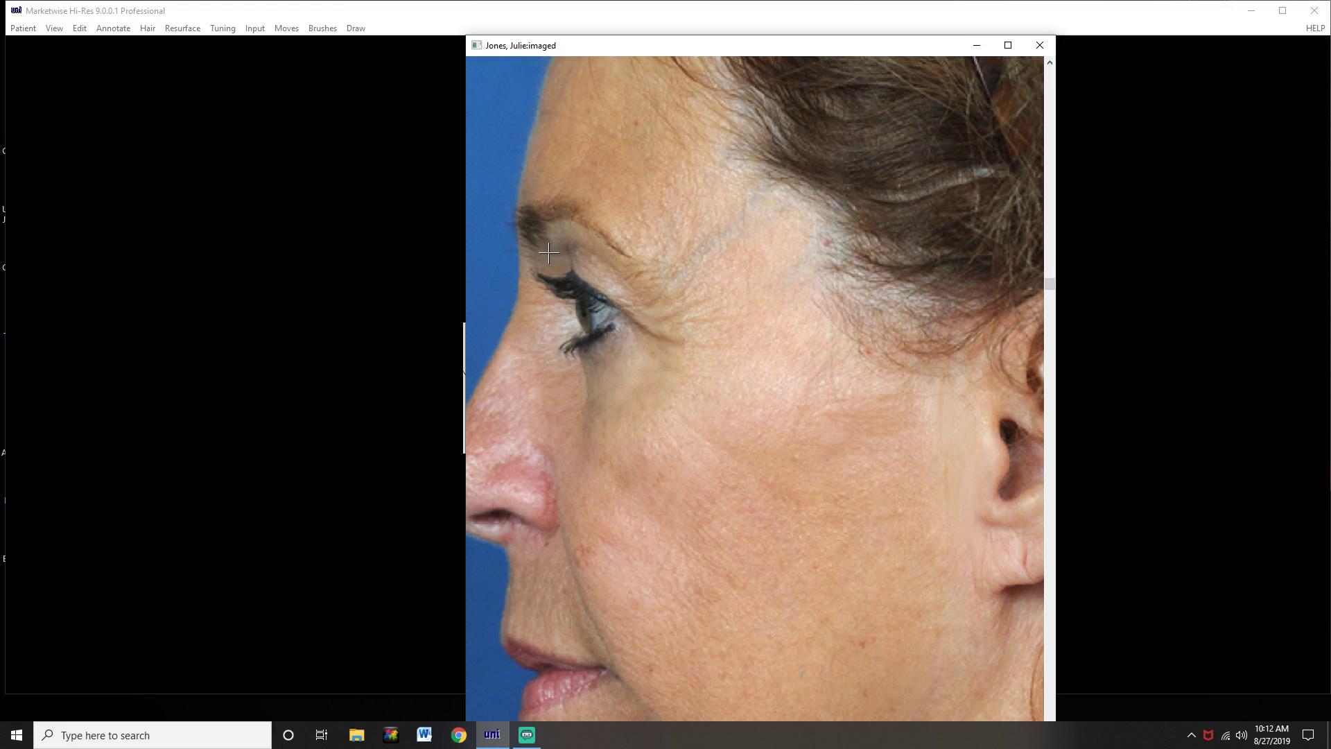
left_click_drag(548, 244, 586, 273)
left_click_drag(563, 250, 551, 303)
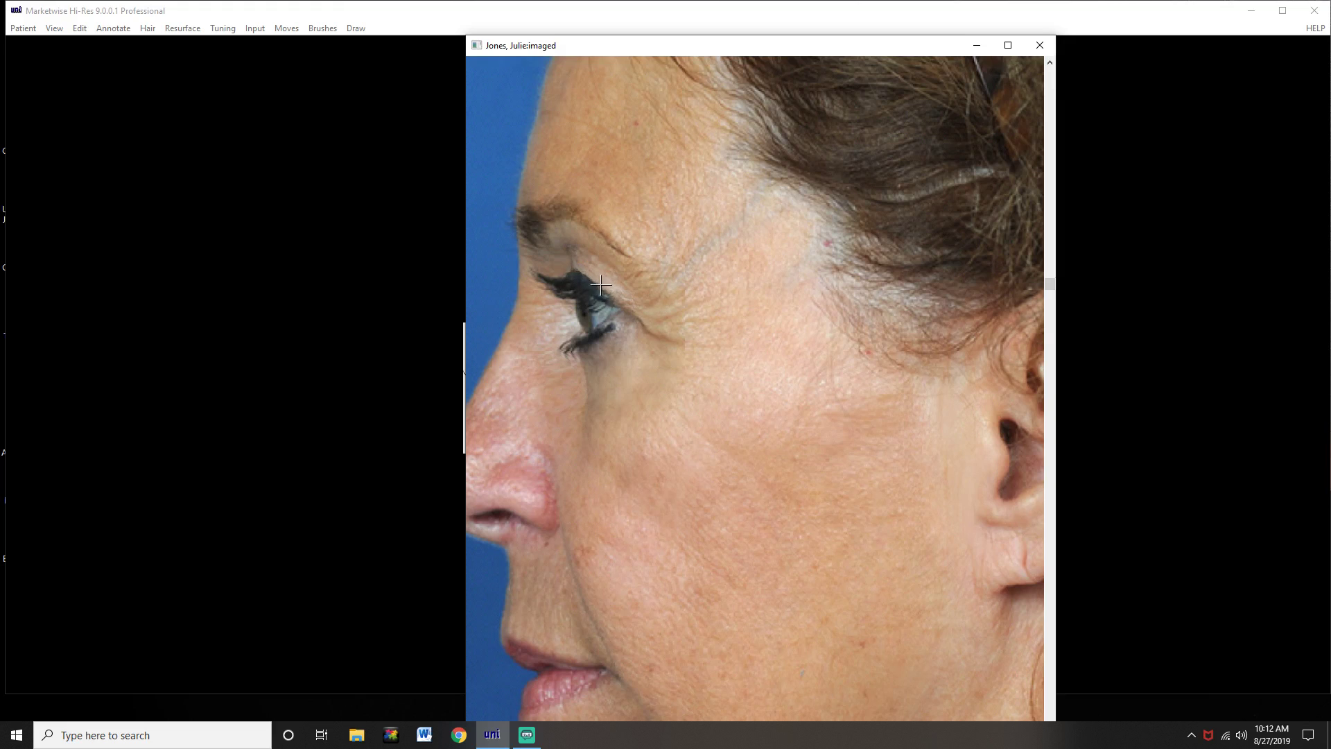
left_click_drag(633, 313, 684, 355)
left_click(653, 347)
Soften the lines at the outer eye corner using the Tissue brush at the fourth size and a light intensity
left_click(322, 31)
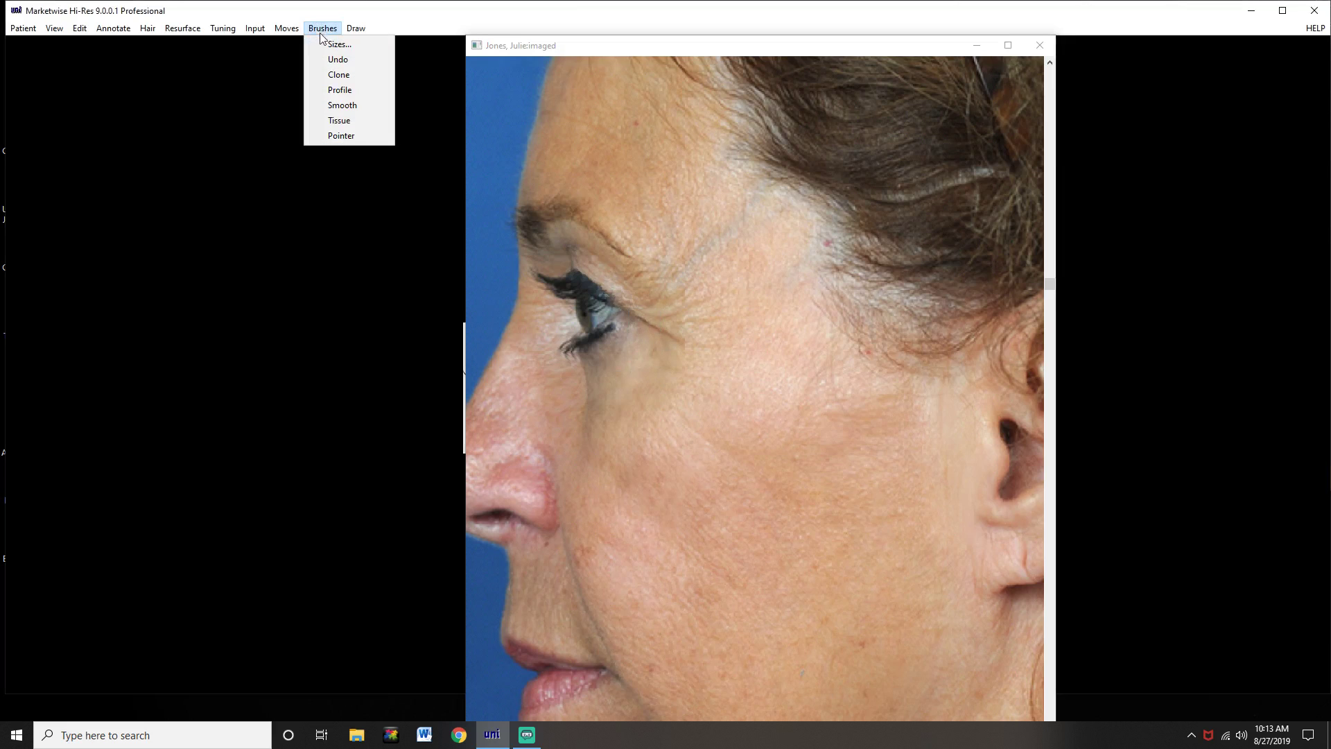
left_click(334, 47)
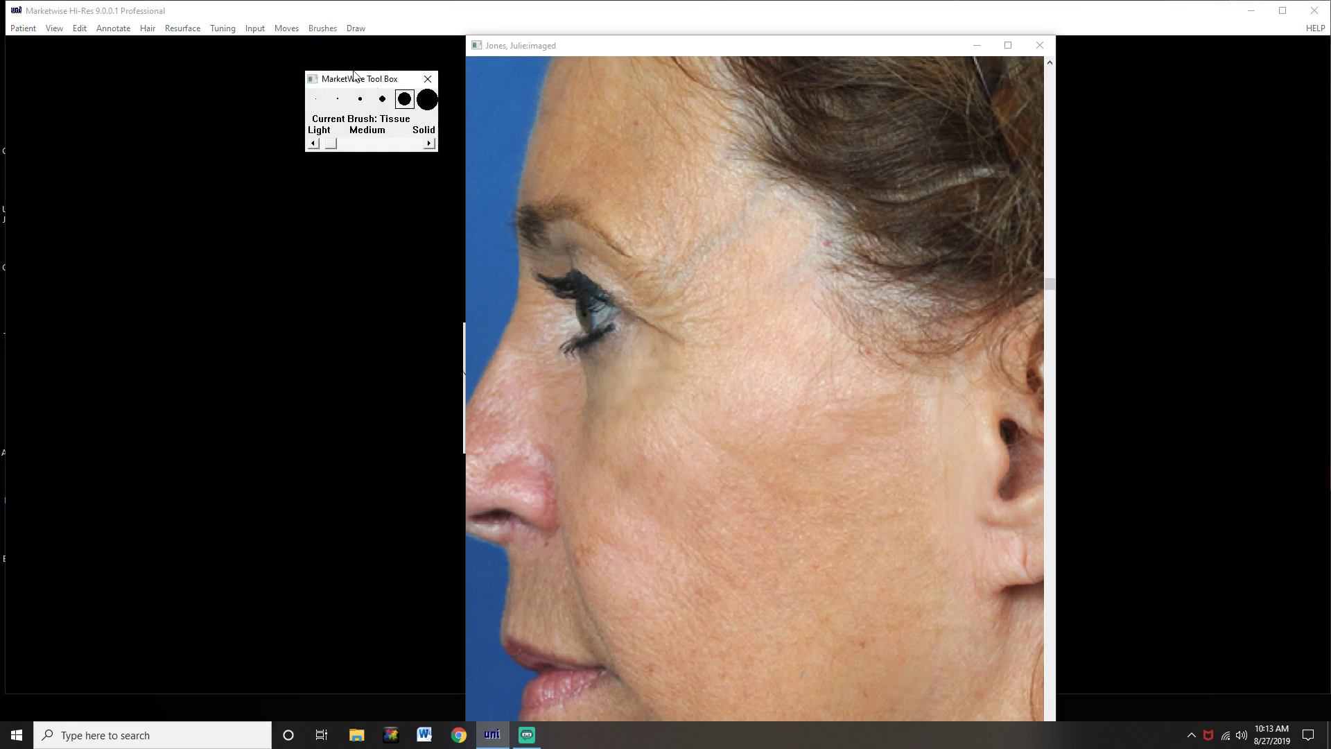
left_click_drag(371, 81, 349, 75)
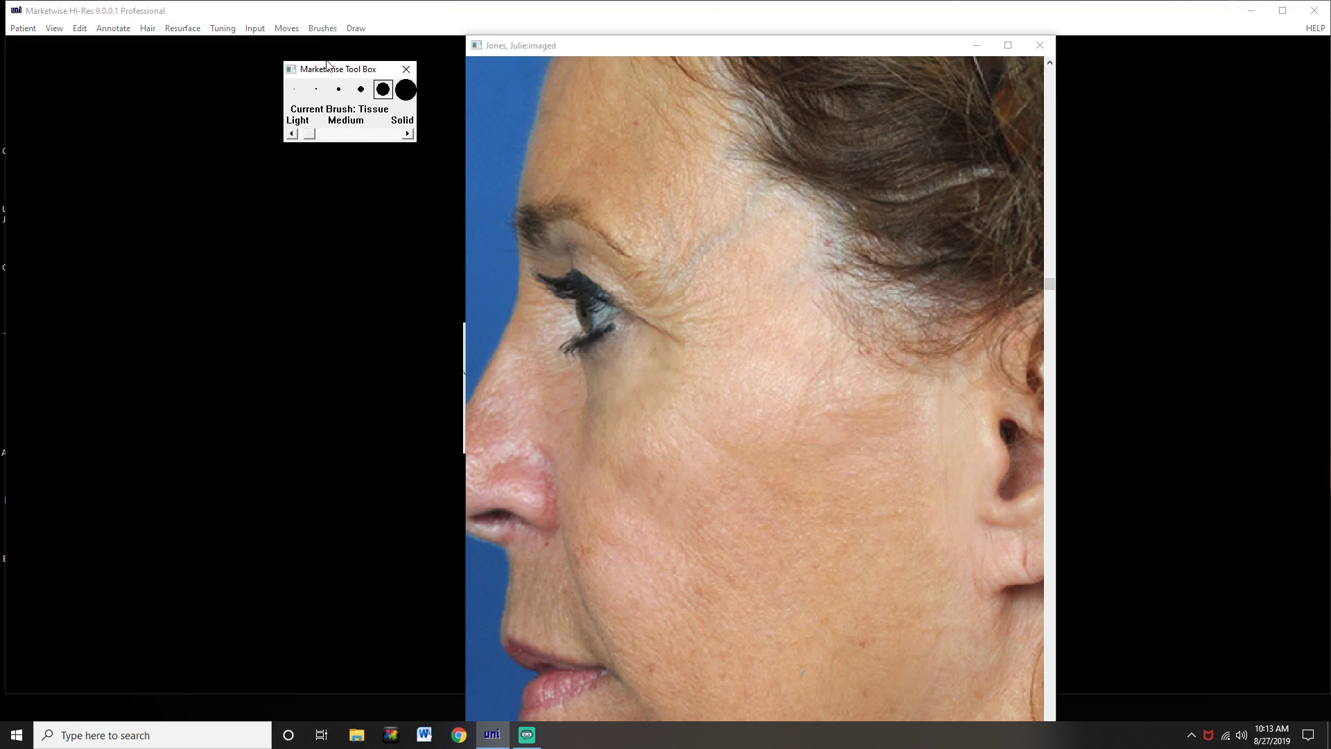
left_click(323, 30)
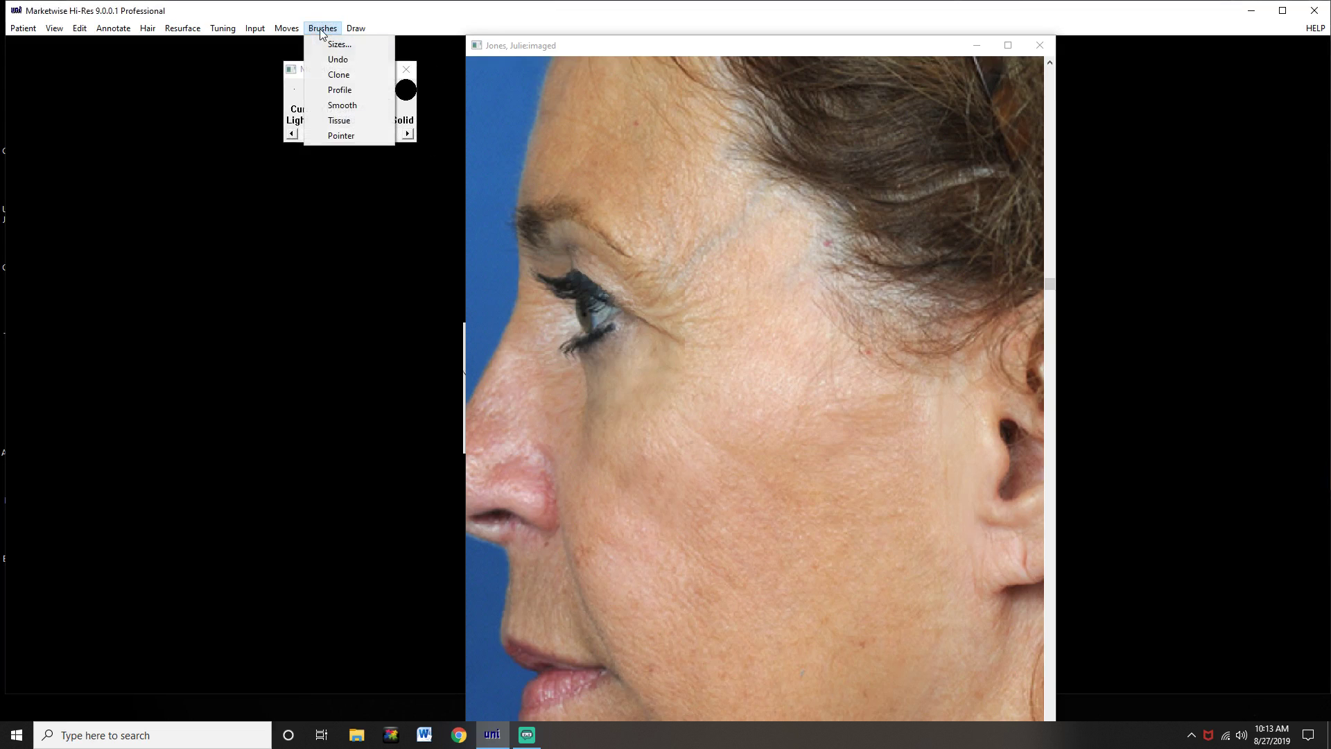
left_click(339, 123)
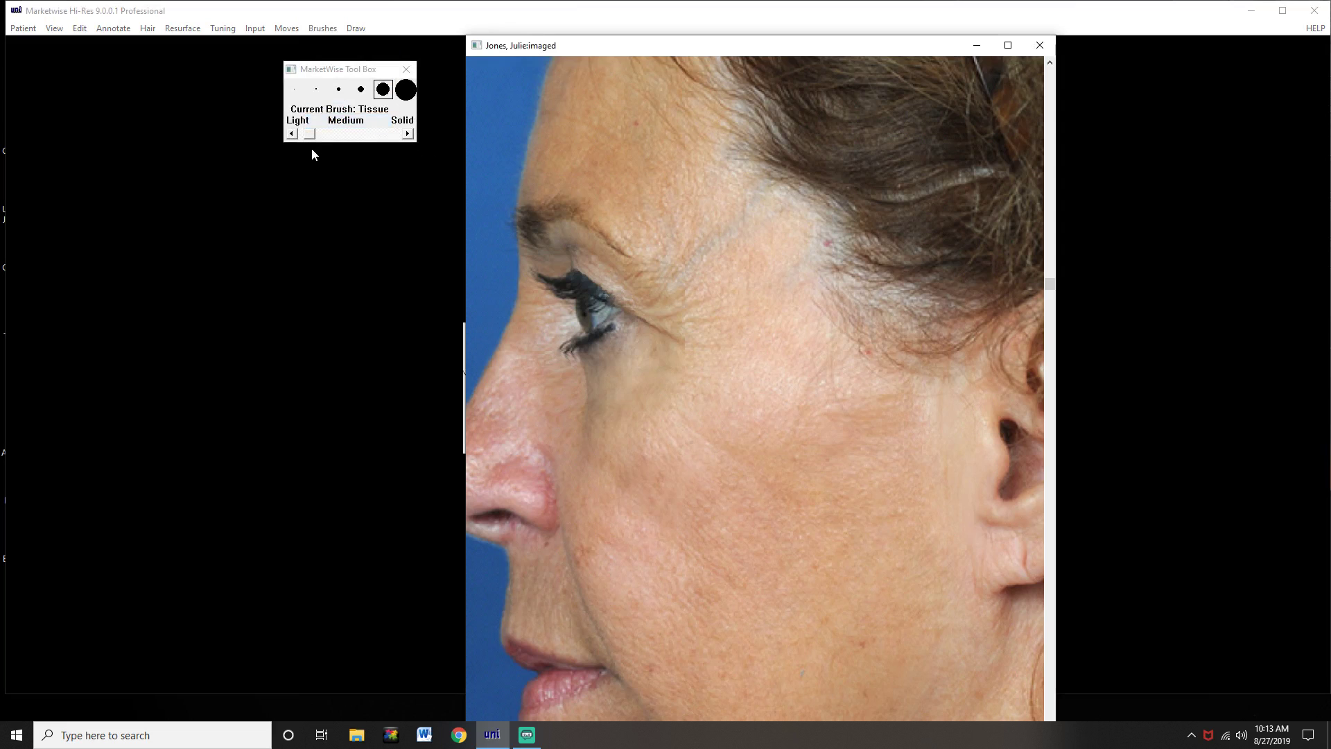
left_click(311, 136)
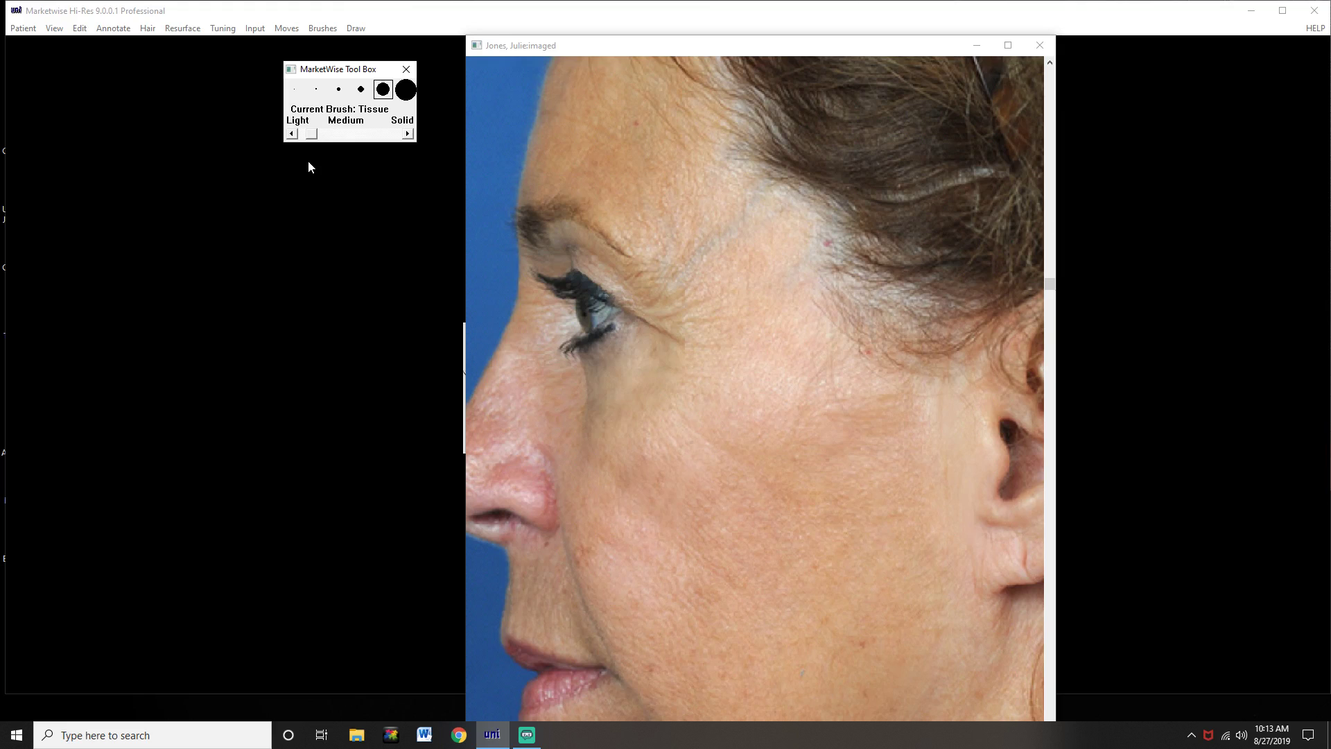
left_click(361, 92)
left_click(626, 303)
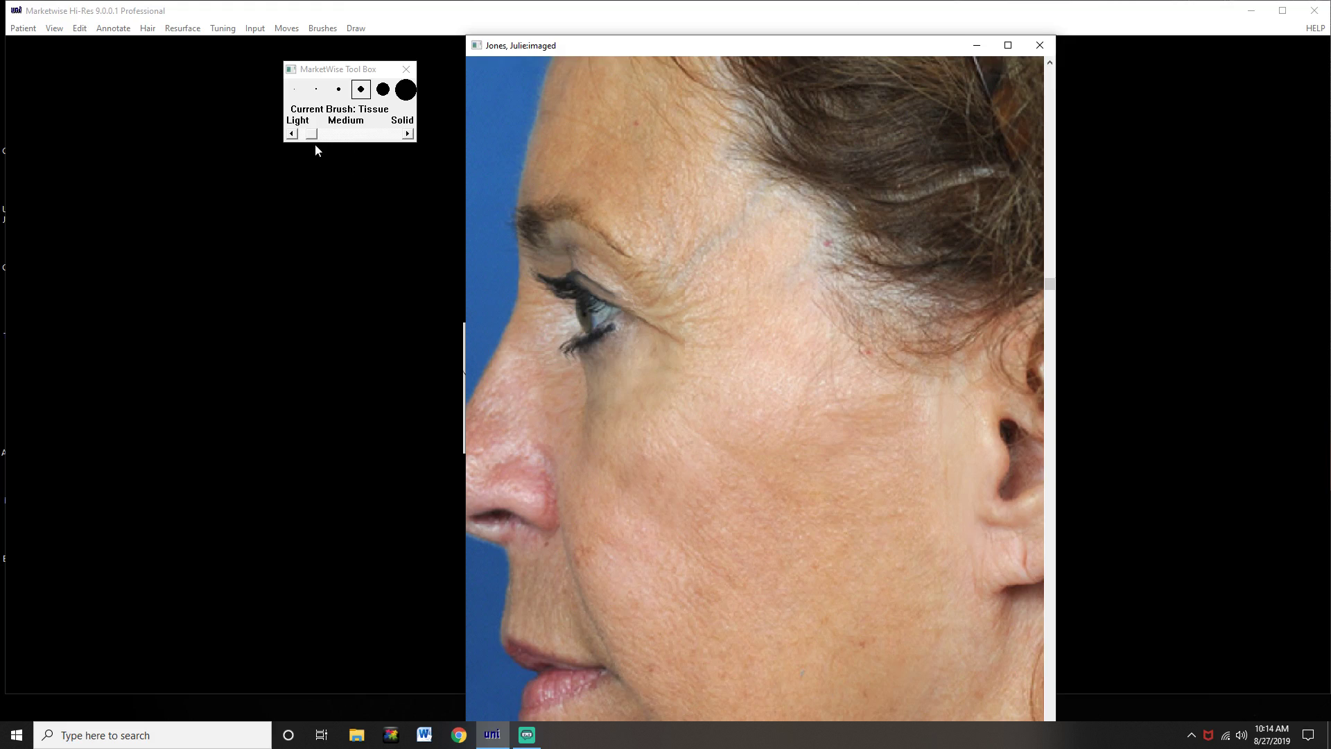
Smooth the upper eyelid with the third-size Tissue brush, and the outer eye corner with the fourth size at a slightly lighter intensity
left_click(338, 95)
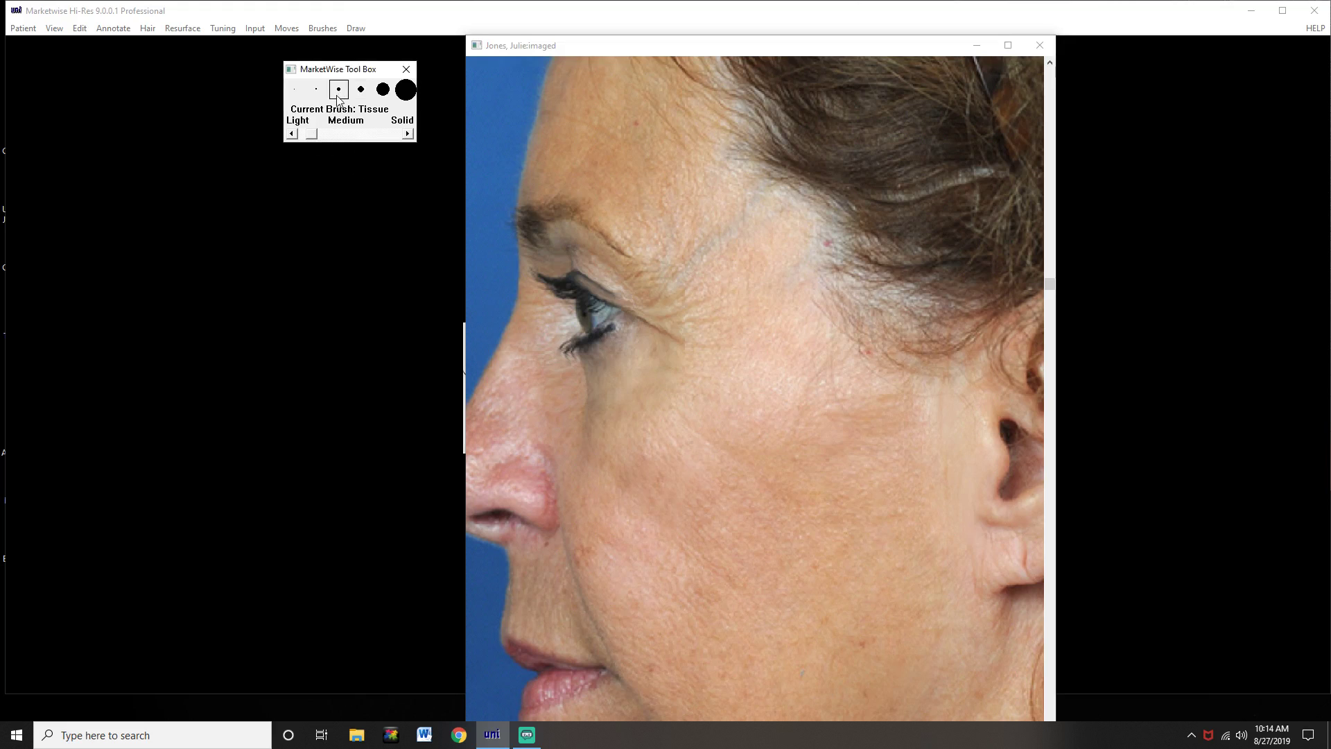
left_click(601, 289)
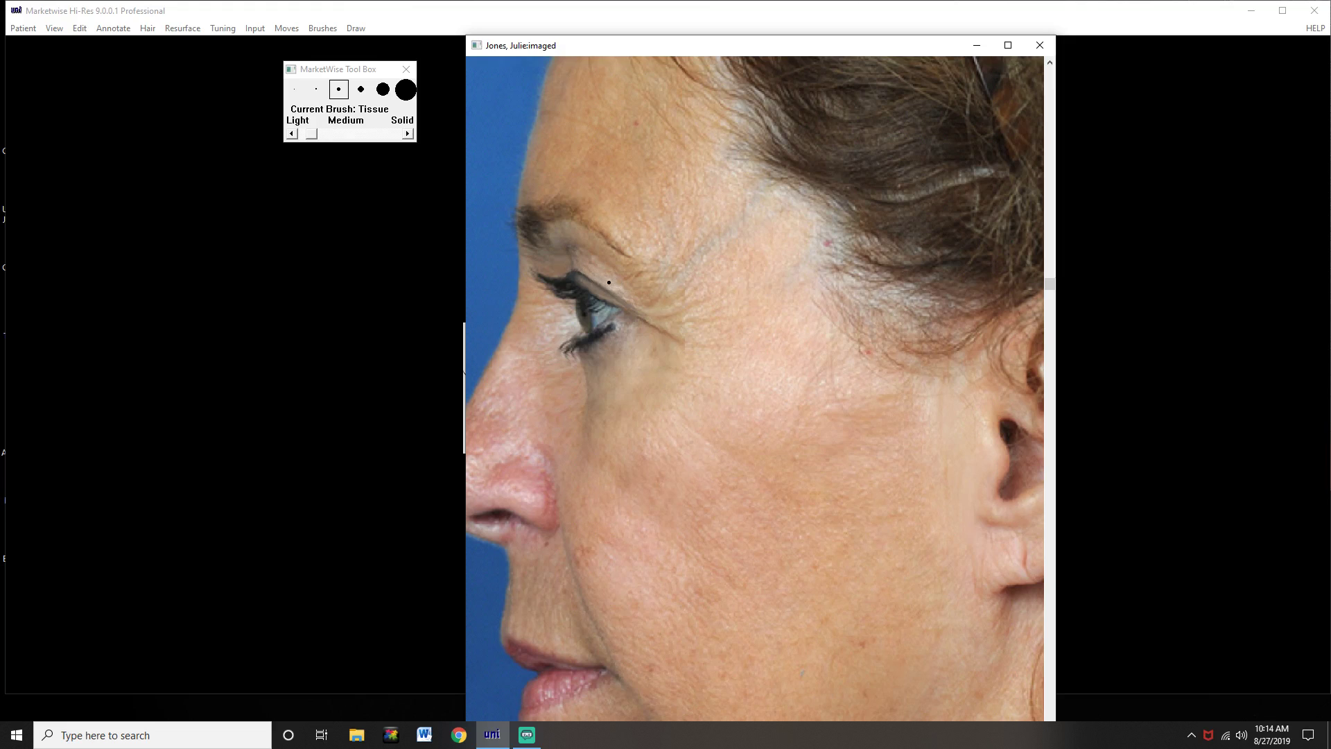
left_click(361, 90)
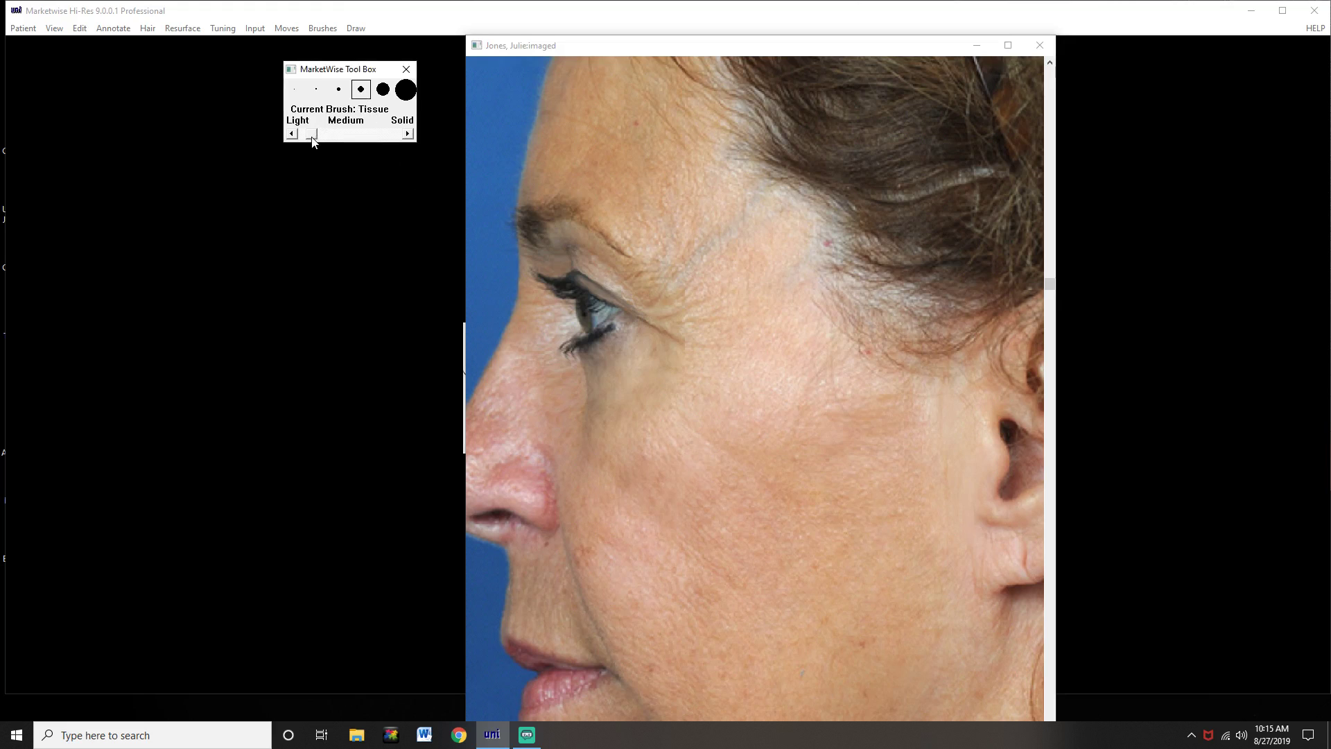
left_click_drag(312, 135, 309, 135)
left_click(634, 307)
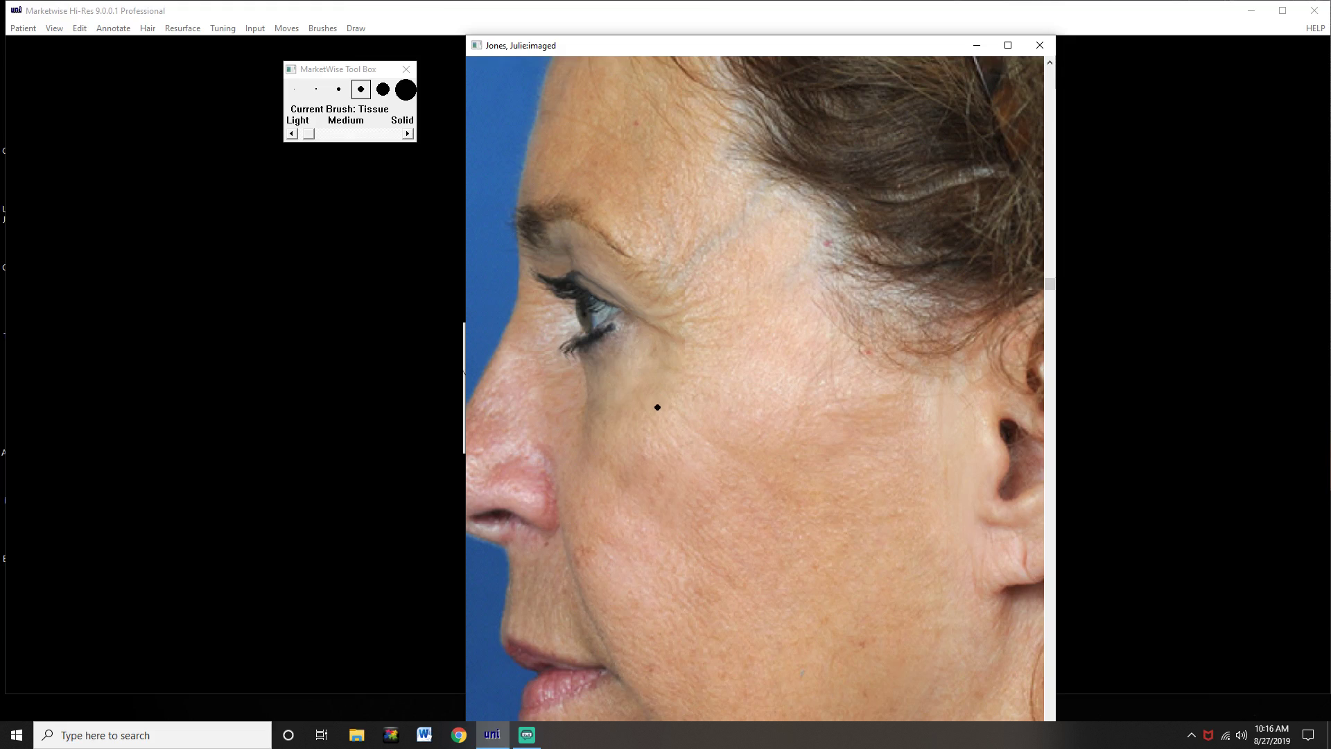
Display the original photo beside the full edited profile for comparison and close the brush tool box
scroll(655, 409, "up", 1)
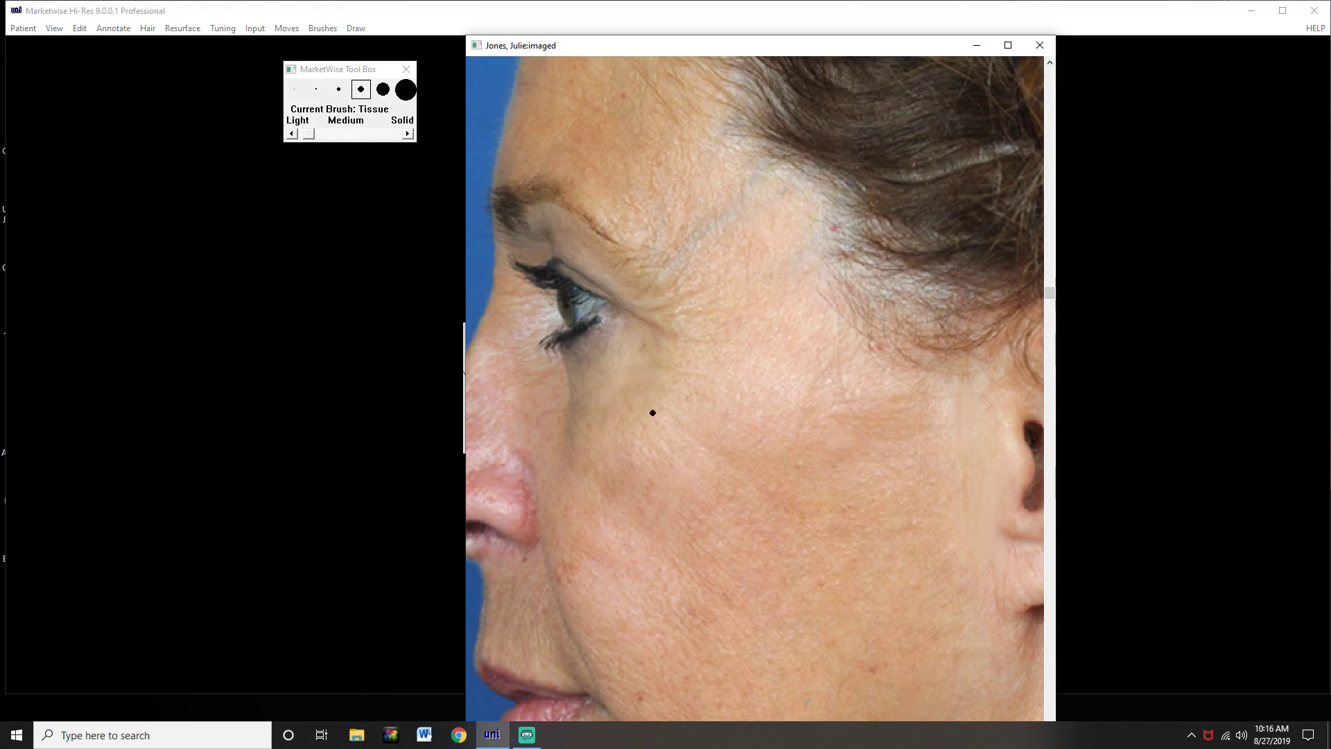
scroll(653, 412, "down", 5)
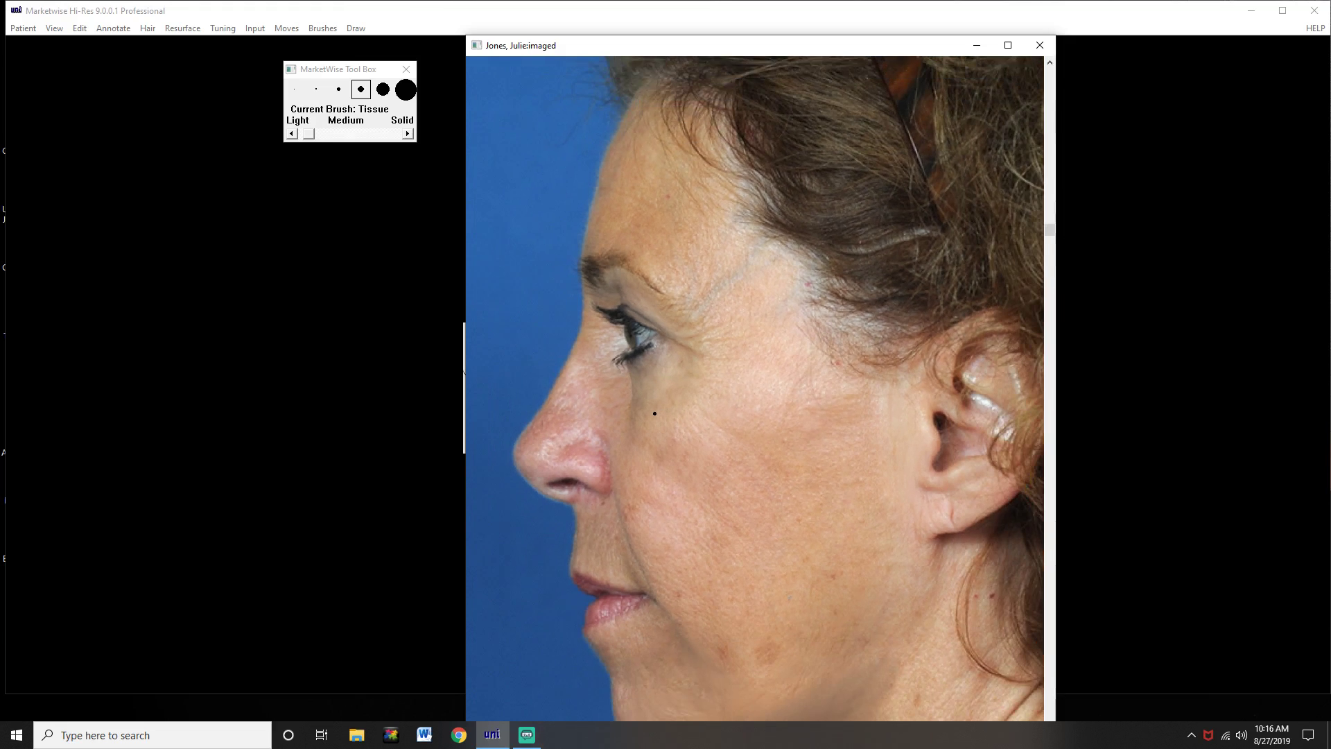
scroll(655, 413, "down", 4)
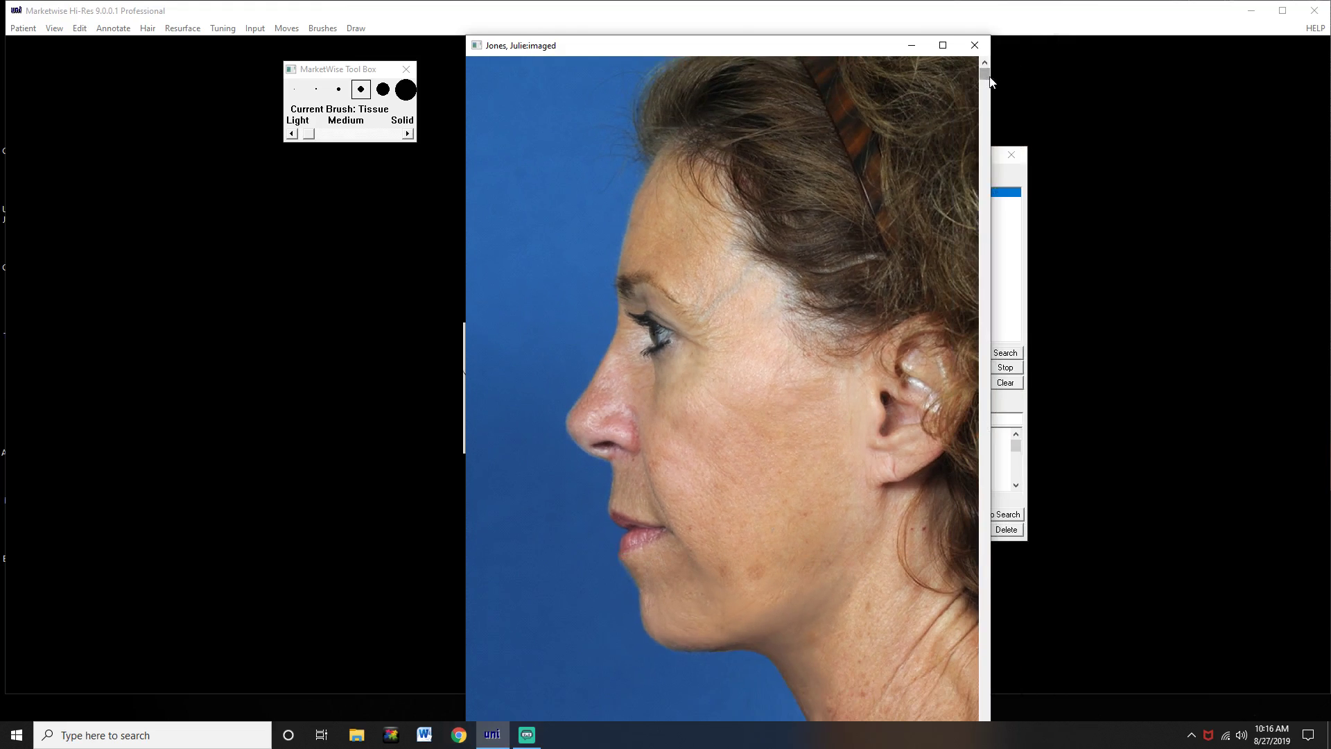
left_click_drag(984, 75, 985, 342)
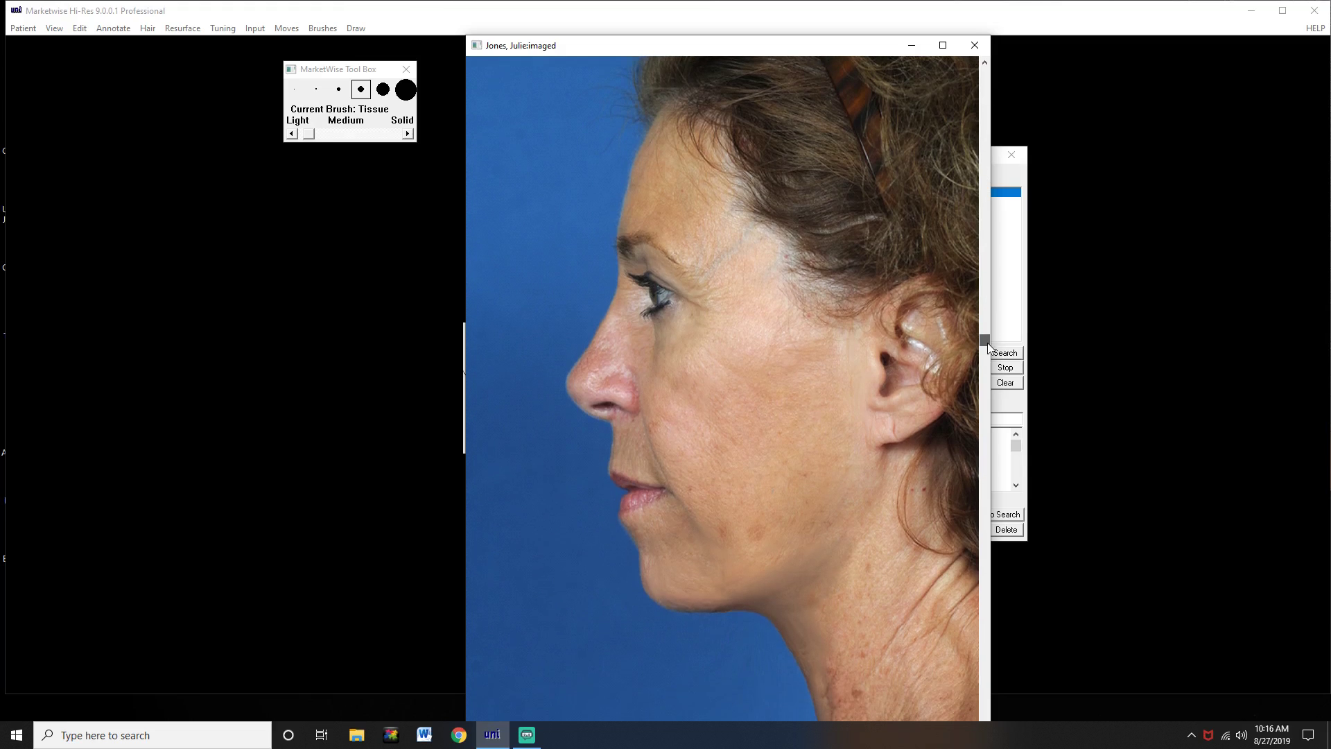
left_click_drag(683, 54, 739, 54)
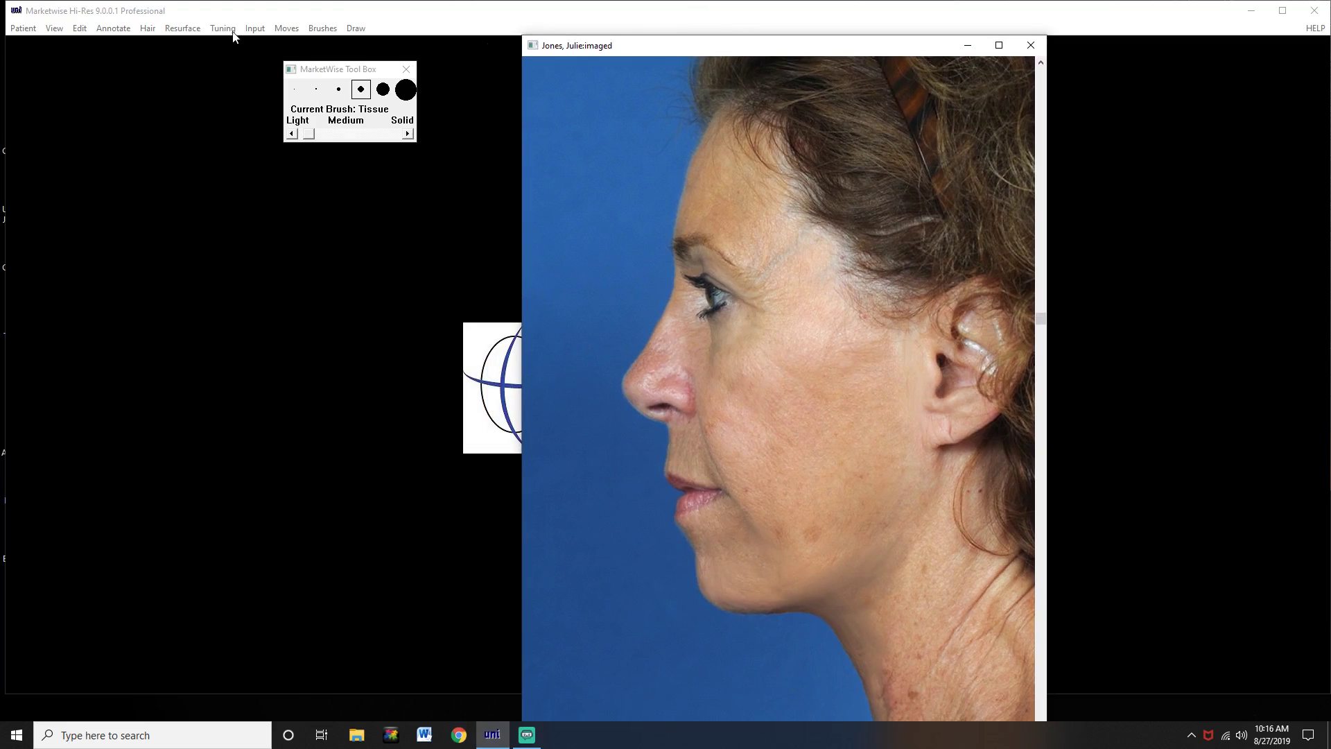
left_click(55, 30)
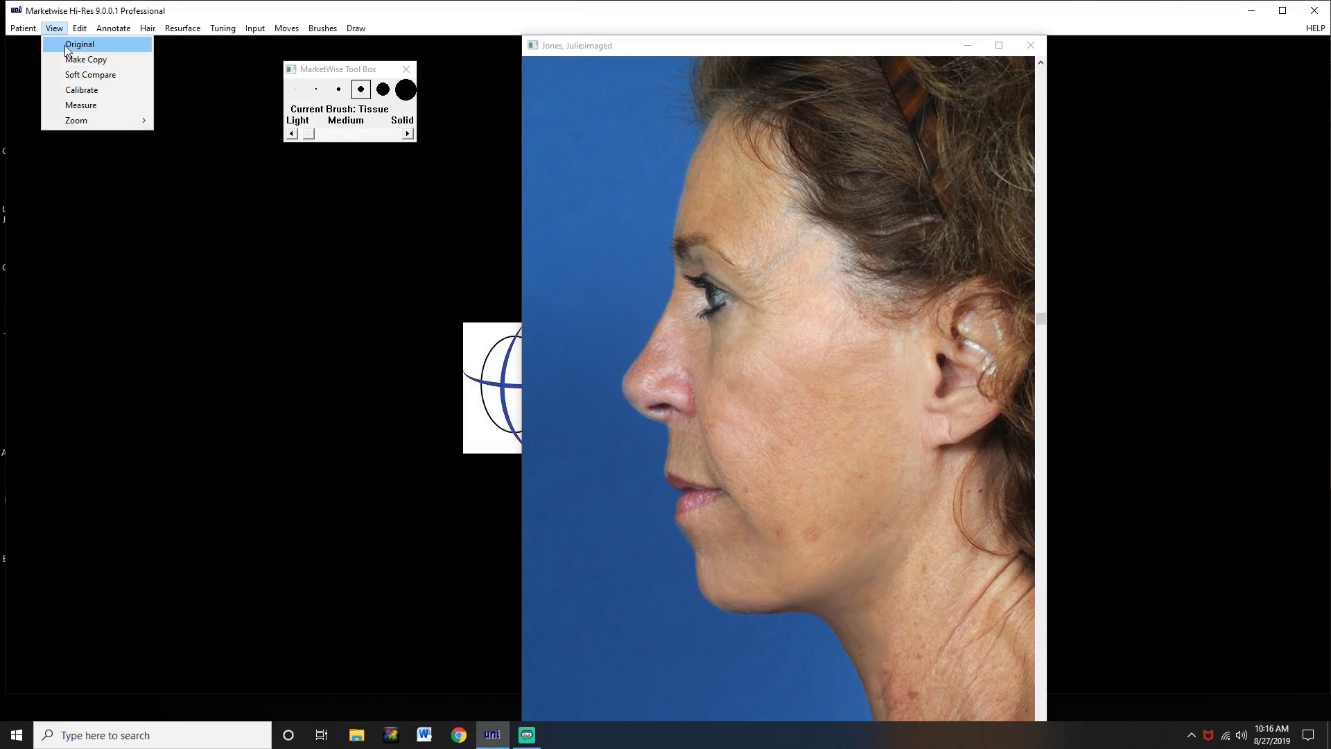
left_click(66, 46)
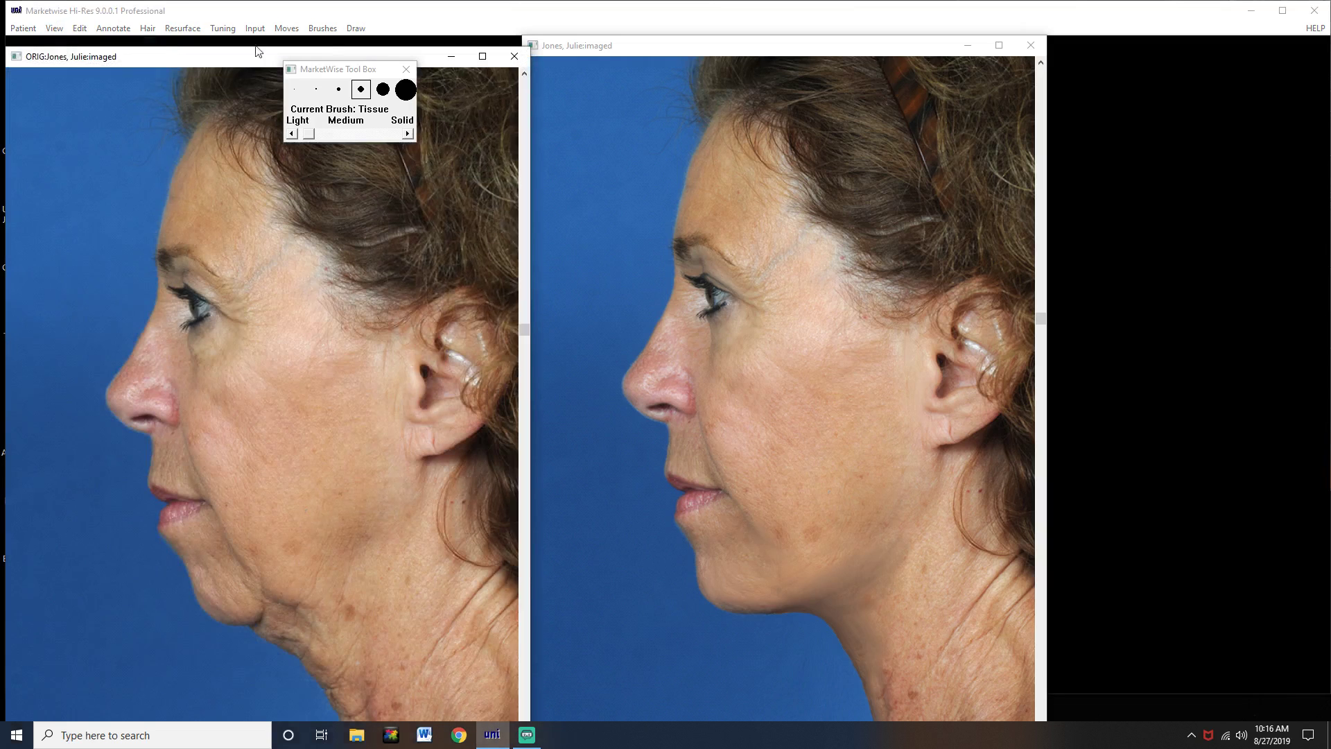
left_click_drag(635, 46, 762, 47)
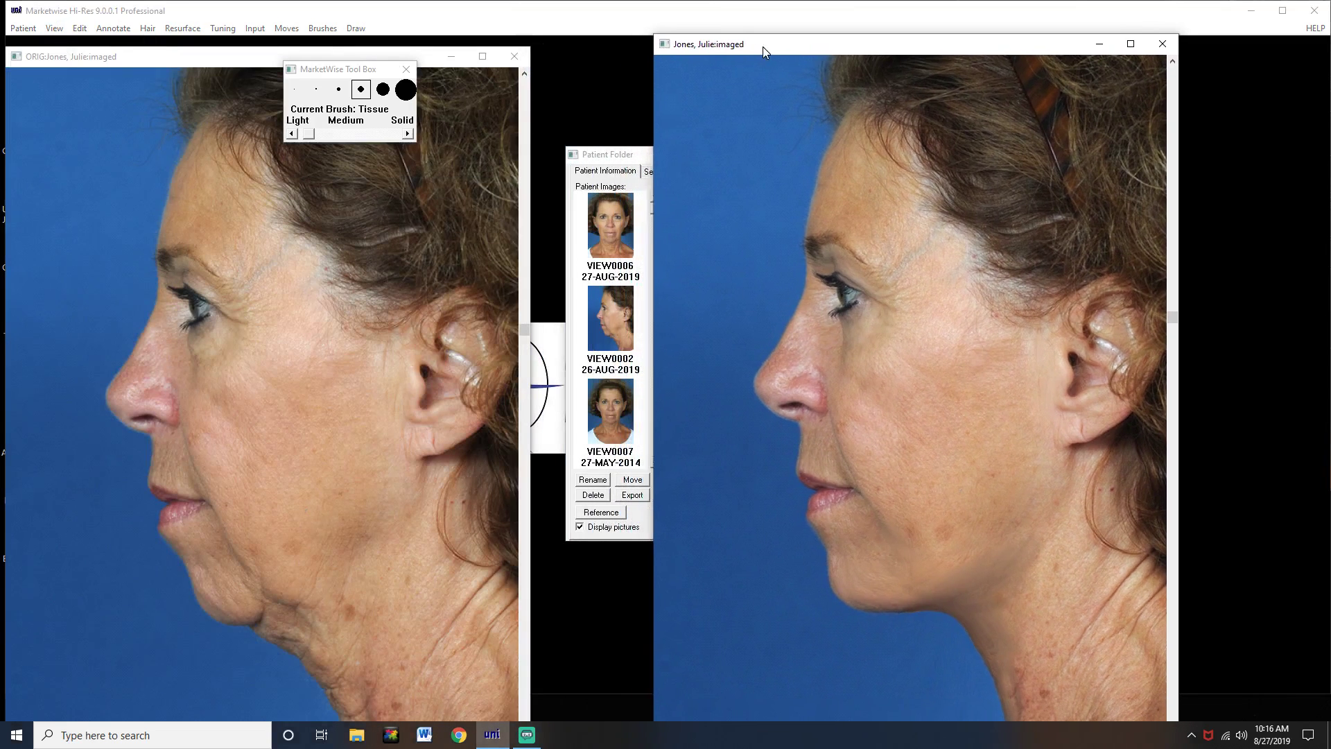
left_click_drag(249, 62, 371, 50)
left_click(406, 69)
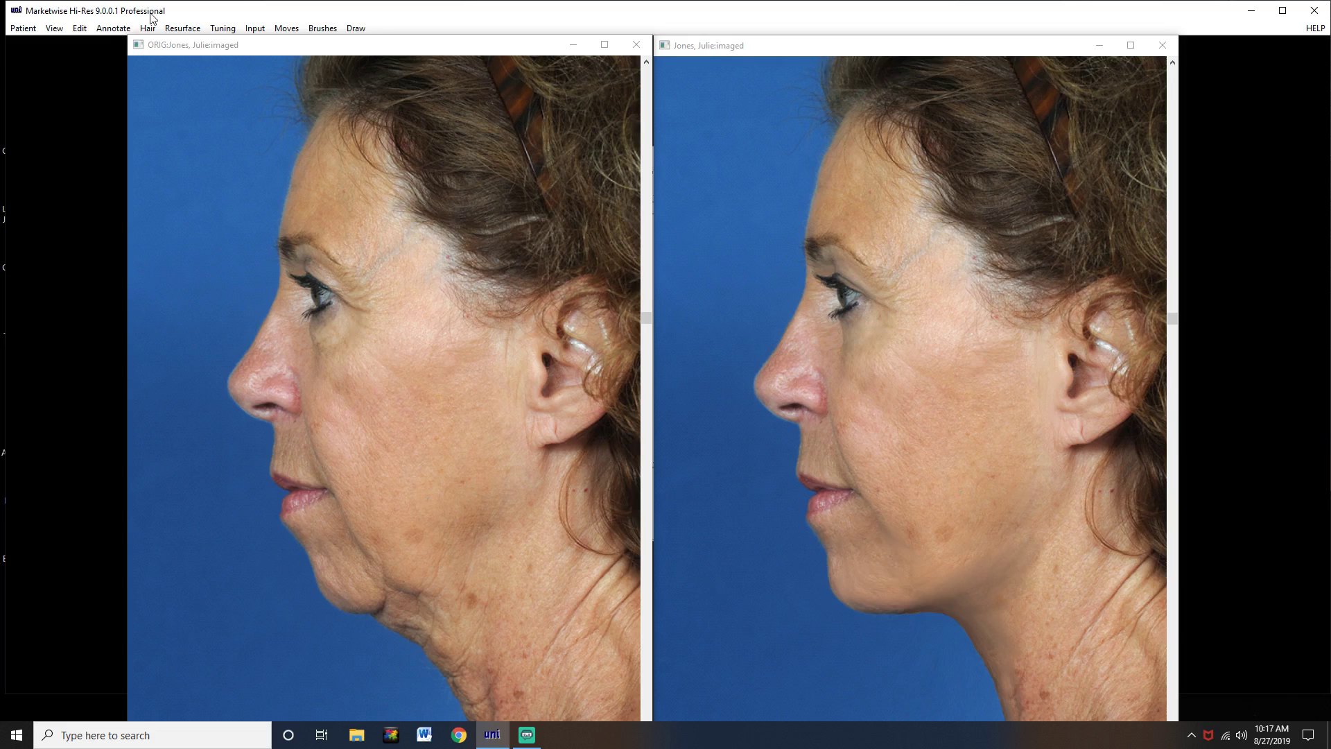
Try to start a Soft Compare between the two profile images
left_click(54, 29)
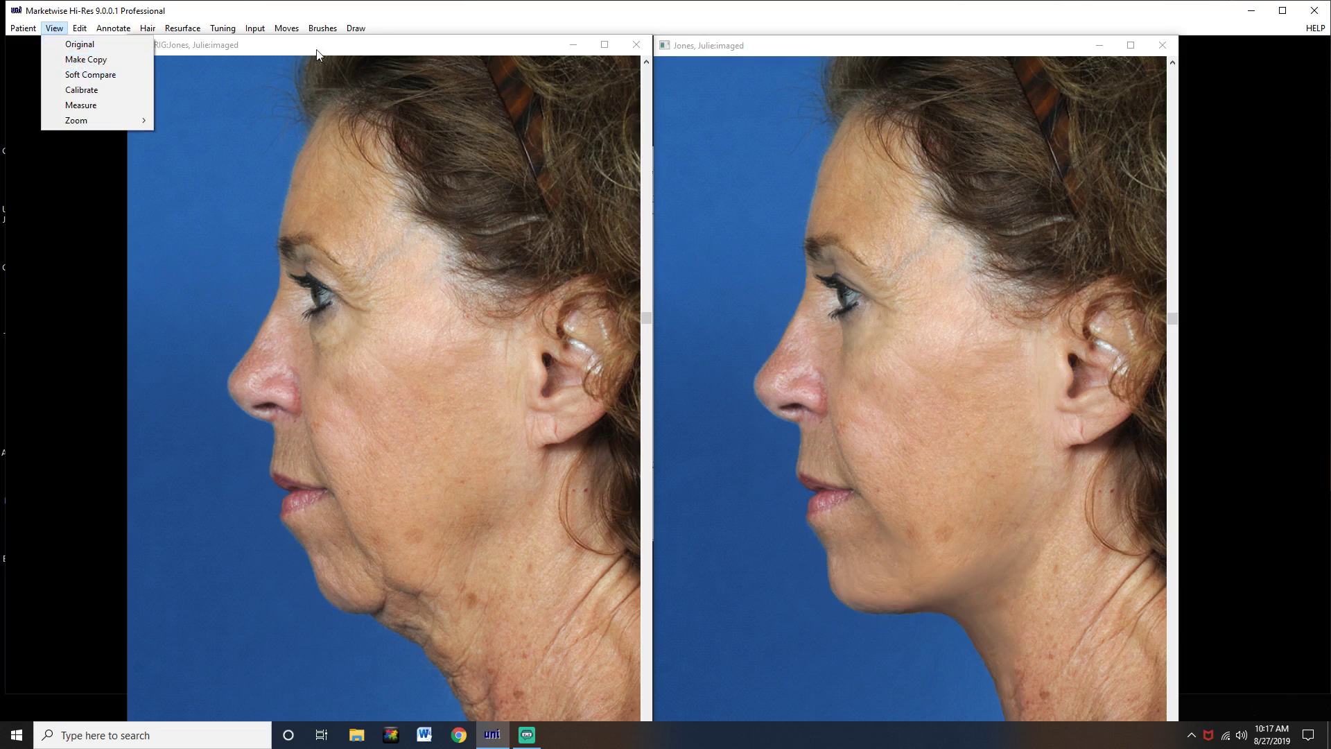
left_click(111, 75)
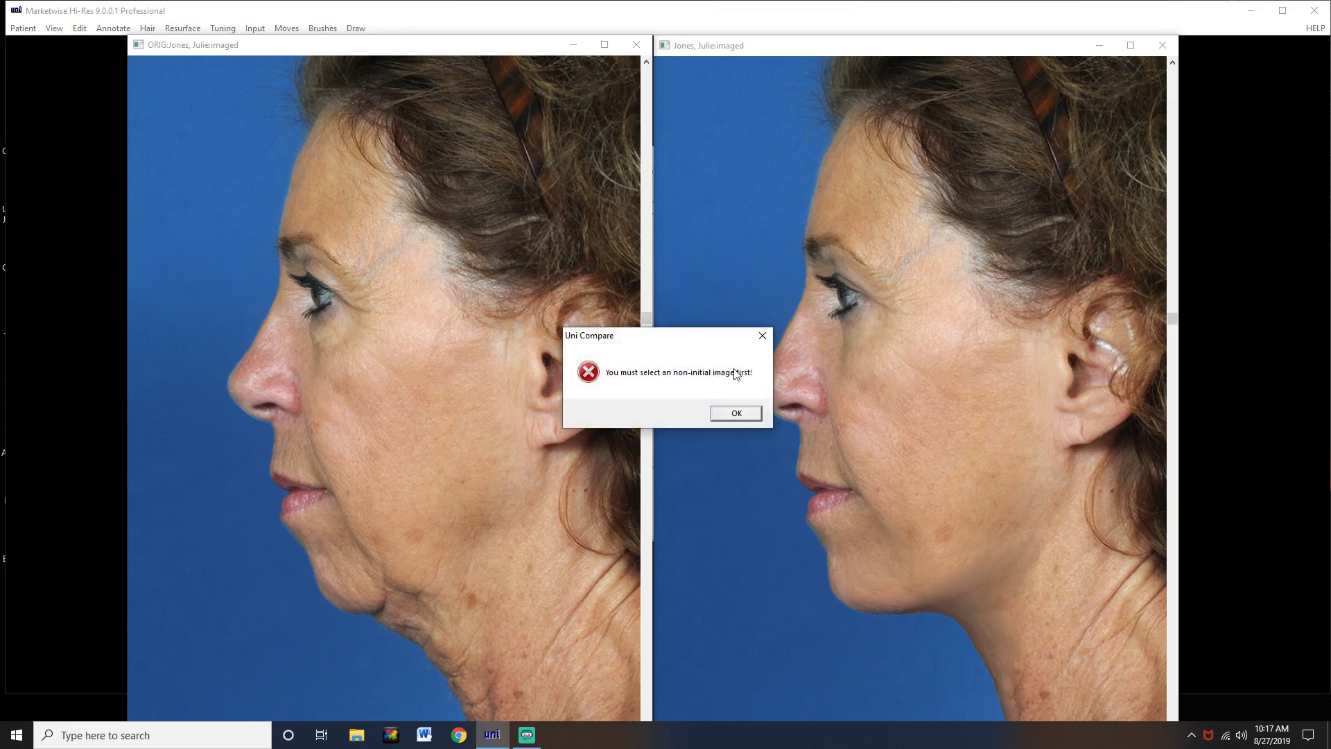
left_click(736, 413)
Start a Soft Compare on the edited profile, select the area around the eye, and fade it between original and edited, ending at 100
left_click(761, 50)
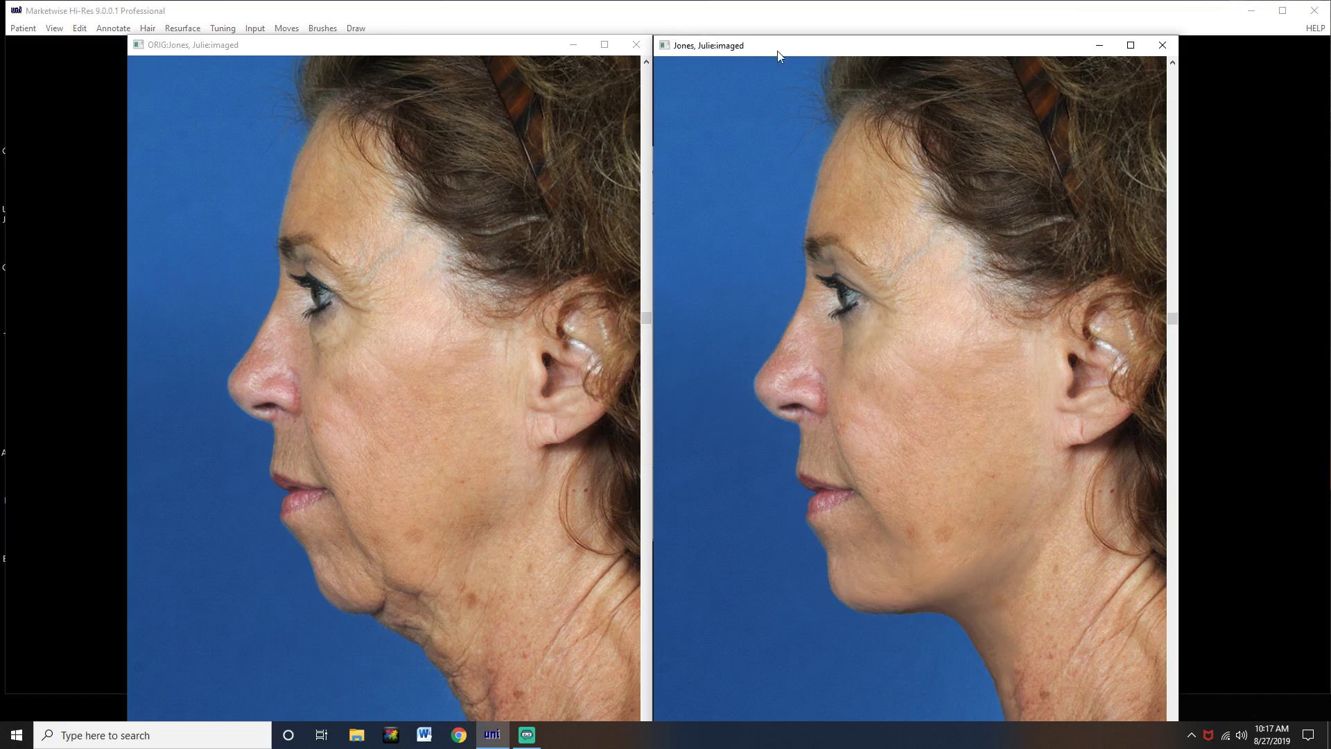
left_click(53, 29)
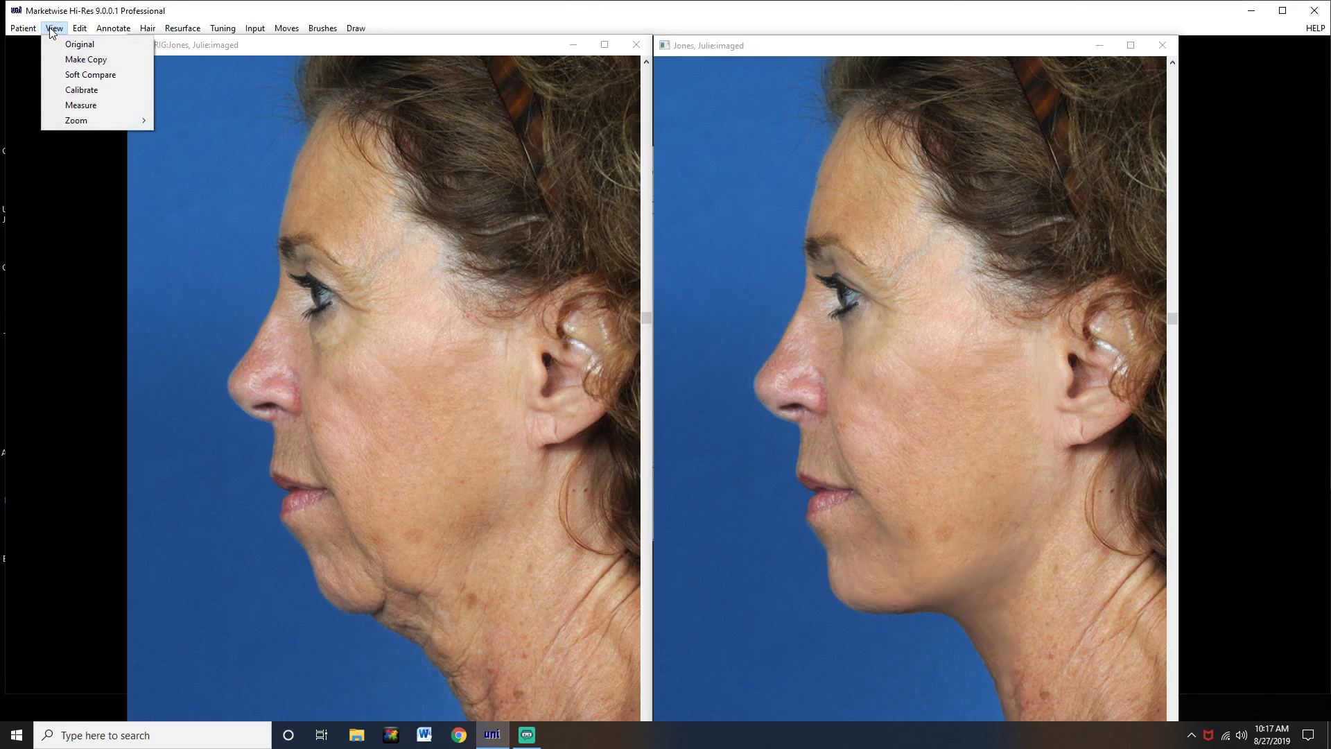
left_click(63, 74)
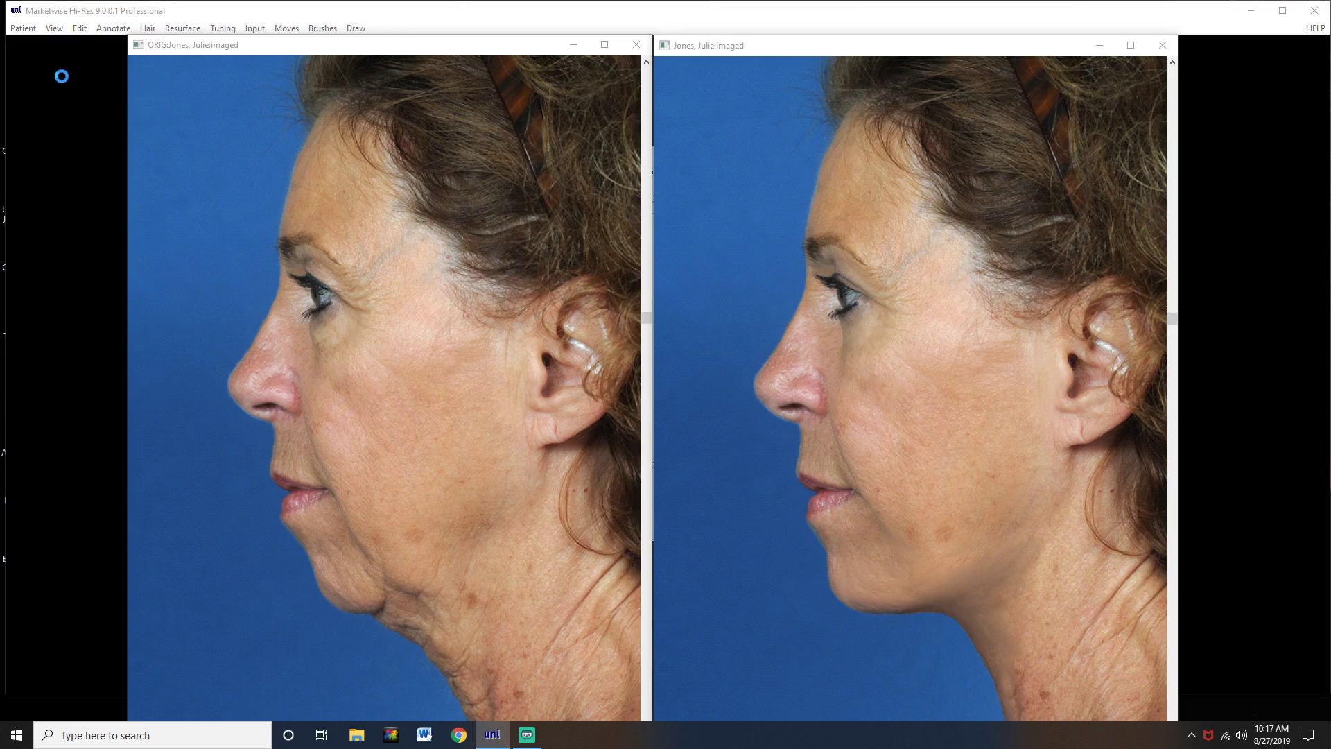
left_click(206, 170)
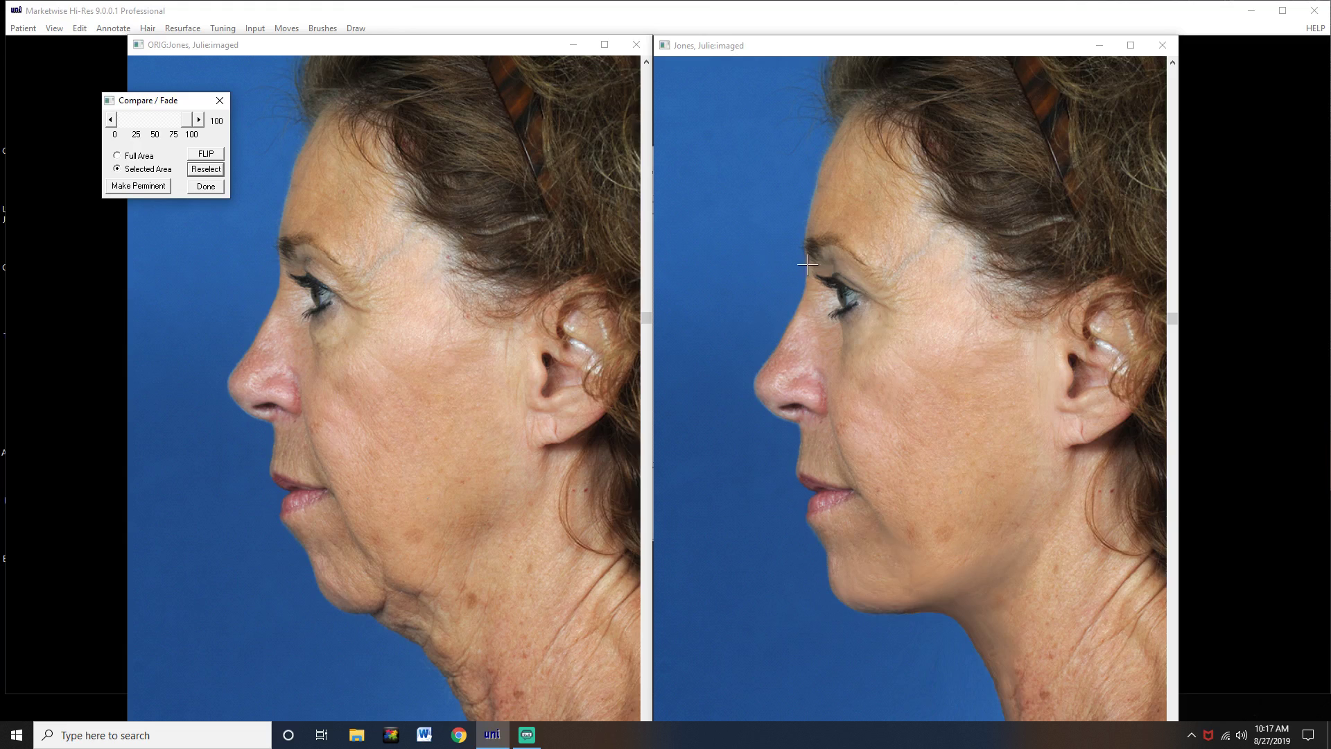
left_click_drag(771, 228, 923, 372)
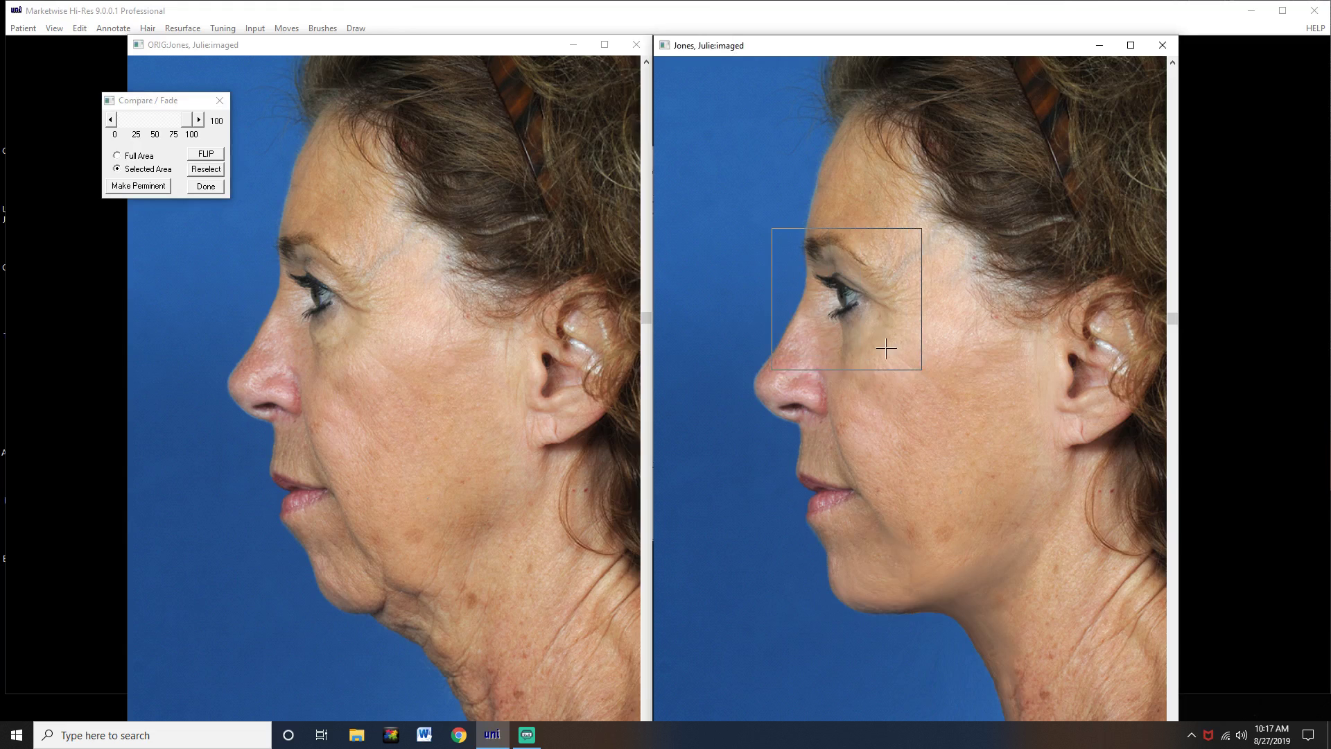
left_click(186, 125)
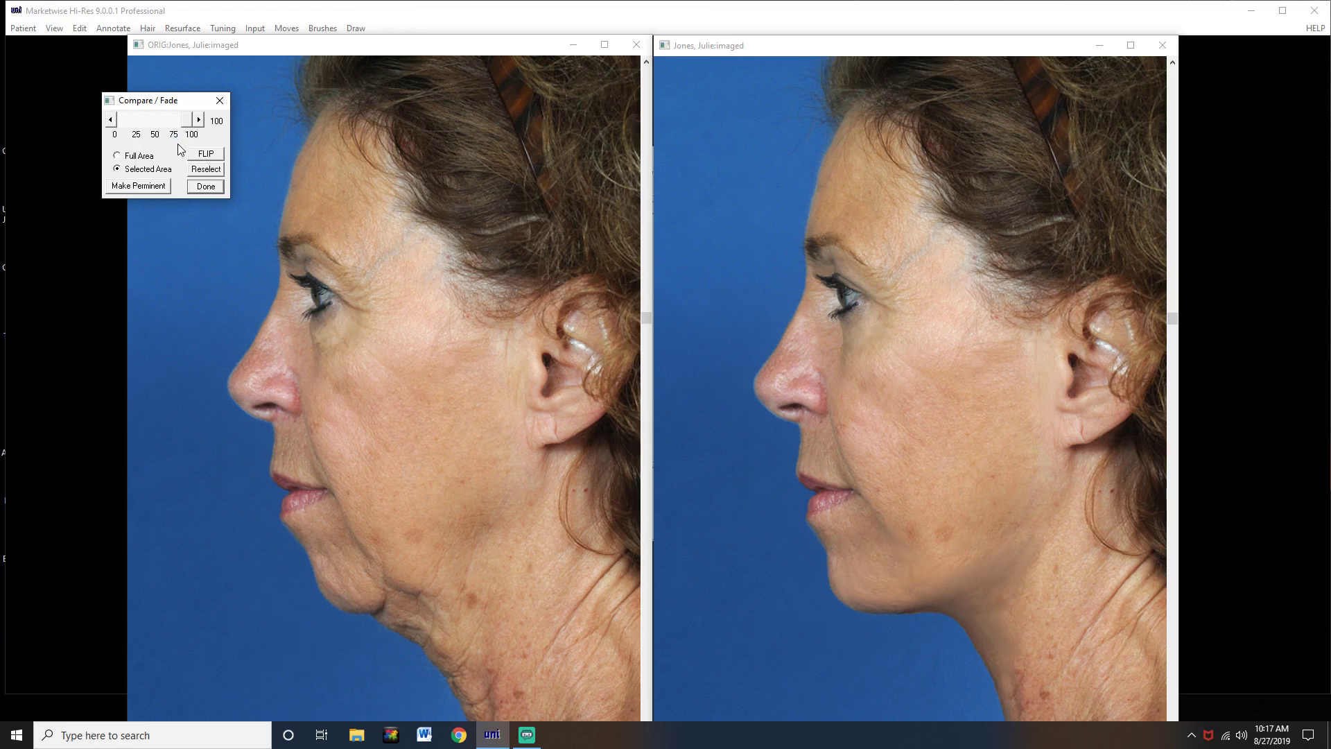
mouse_move(186, 125)
left_mouse_down()
mouse_move(108, 122)
mouse_move(208, 128)
mouse_move(97, 113)
mouse_move(208, 125)
left_mouse_up()
Reselect the comparison area from the brow to the neck, fade between original and edited, return to 100, and finish the comparison
left_click(212, 171)
left_click(207, 171)
left_click_drag(759, 213, 1095, 722)
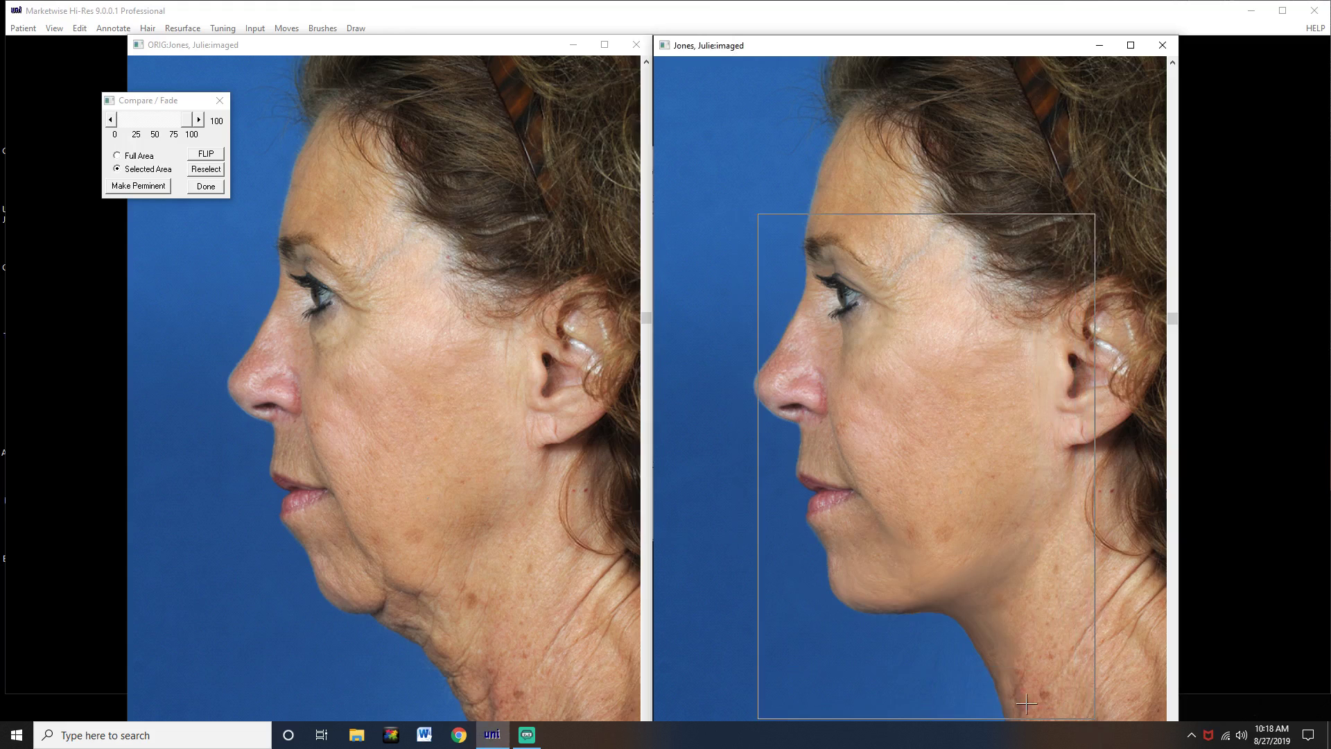
left_click(186, 123)
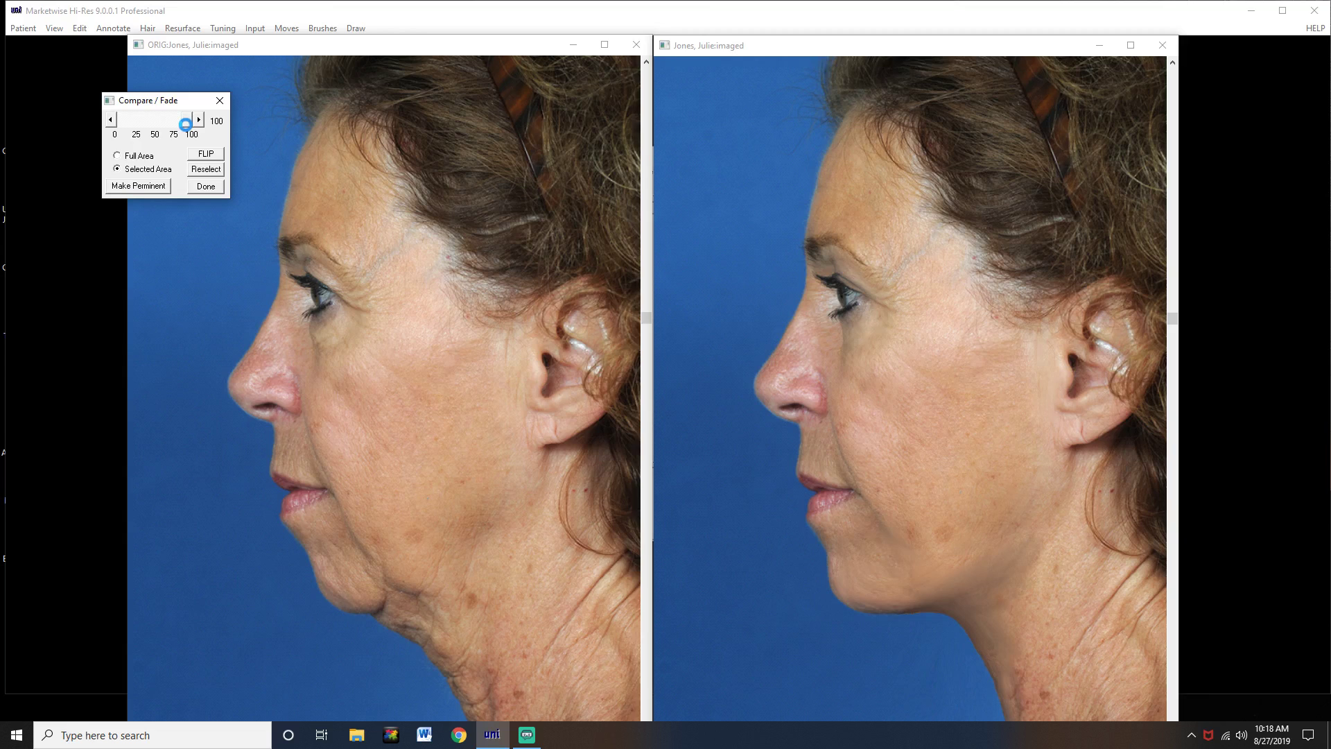
left_click(184, 127)
mouse_move(186, 125)
left_mouse_down()
mouse_move(106, 116)
mouse_move(217, 135)
mouse_move(112, 119)
mouse_move(211, 126)
left_mouse_up()
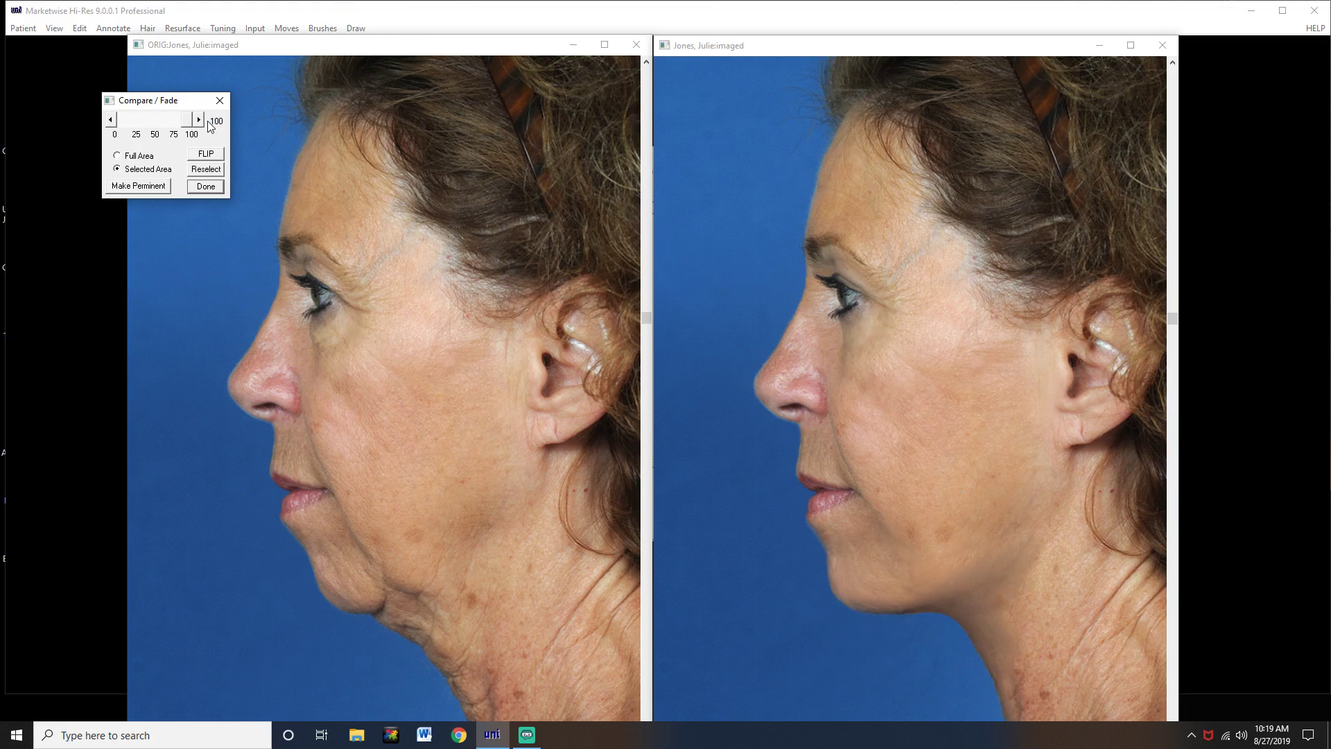
left_click(203, 187)
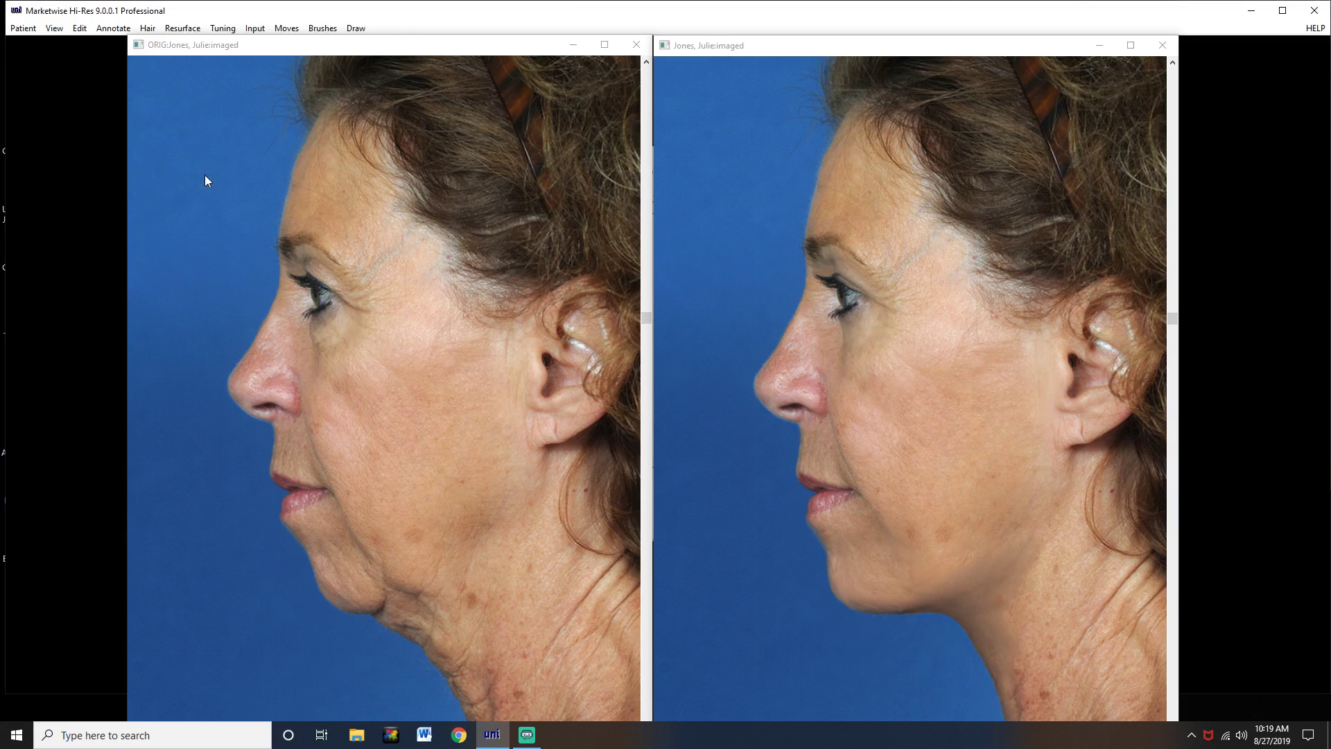